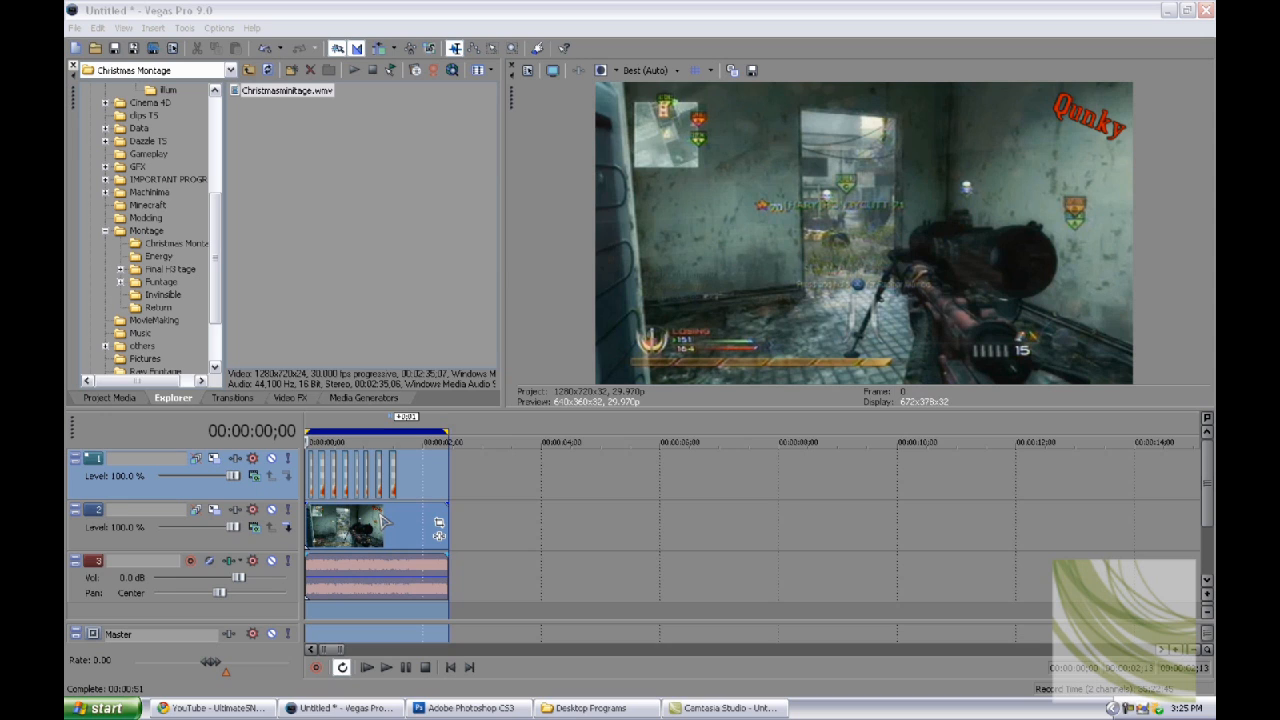
# Time-select a short range near the clips' end and delete it from all three tracks.
pyautogui.click(409, 470)
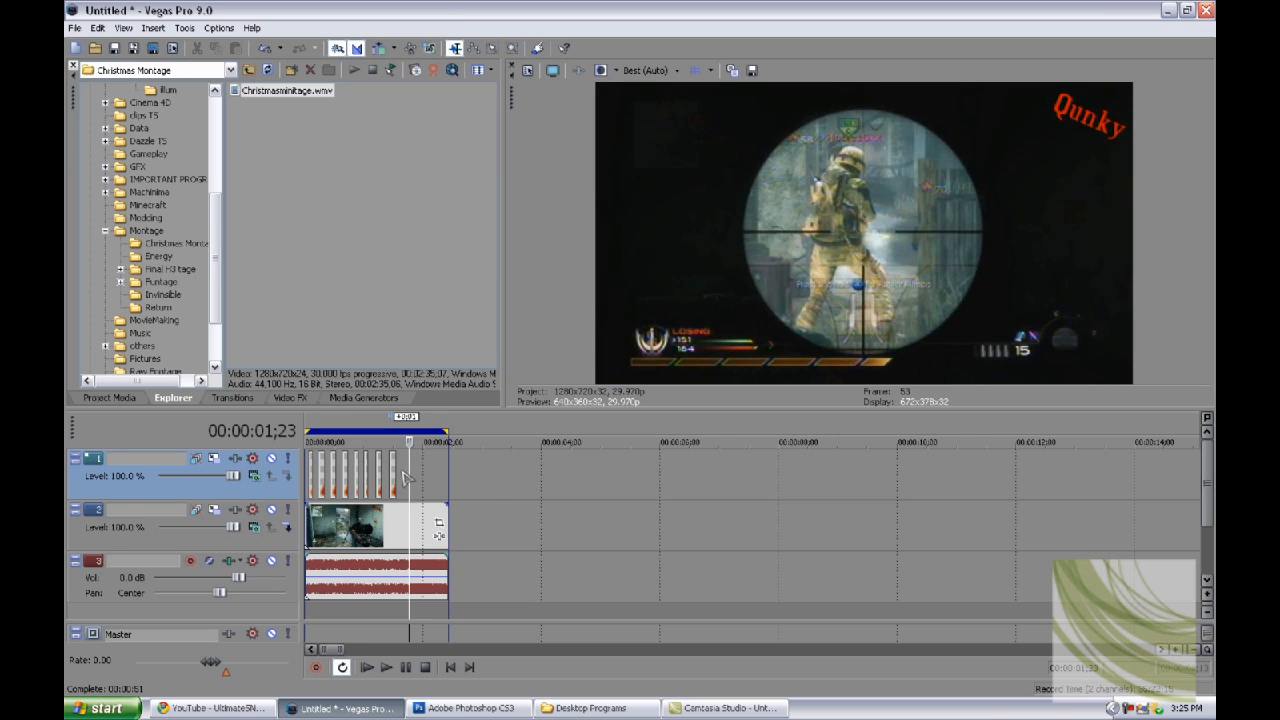
pyautogui.doubleClick(421, 481)
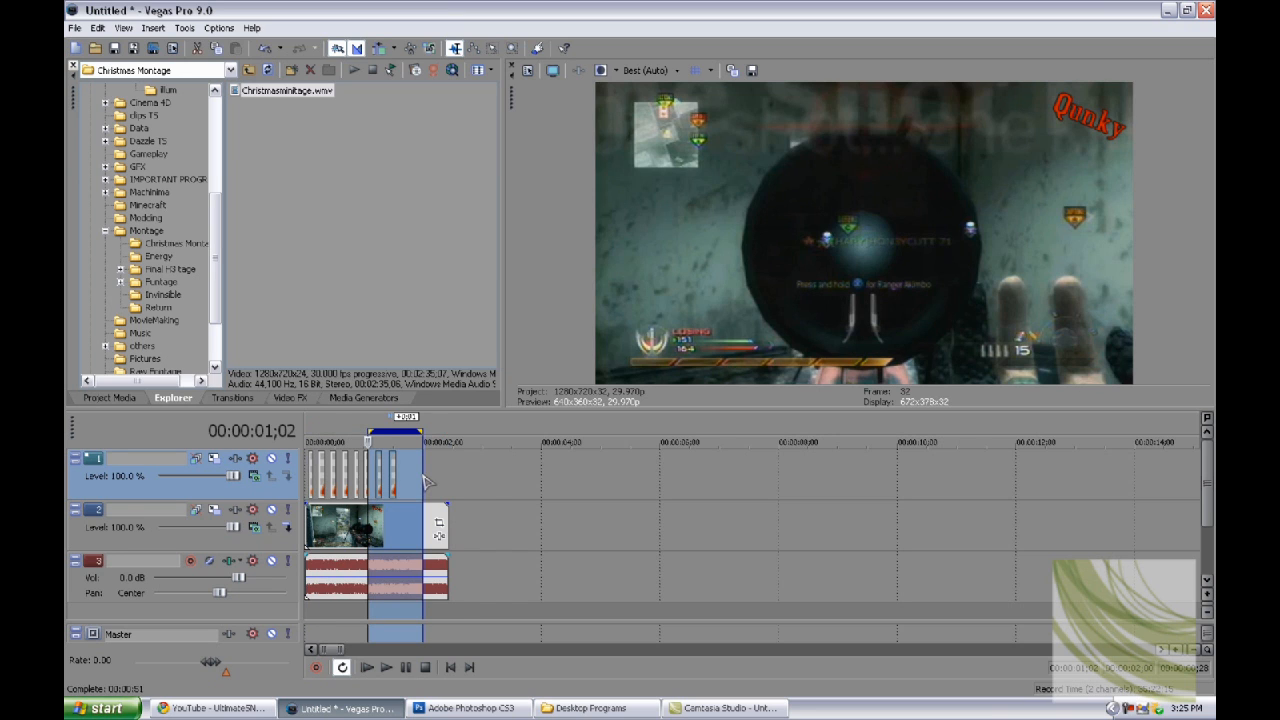
pyautogui.click(401, 477)
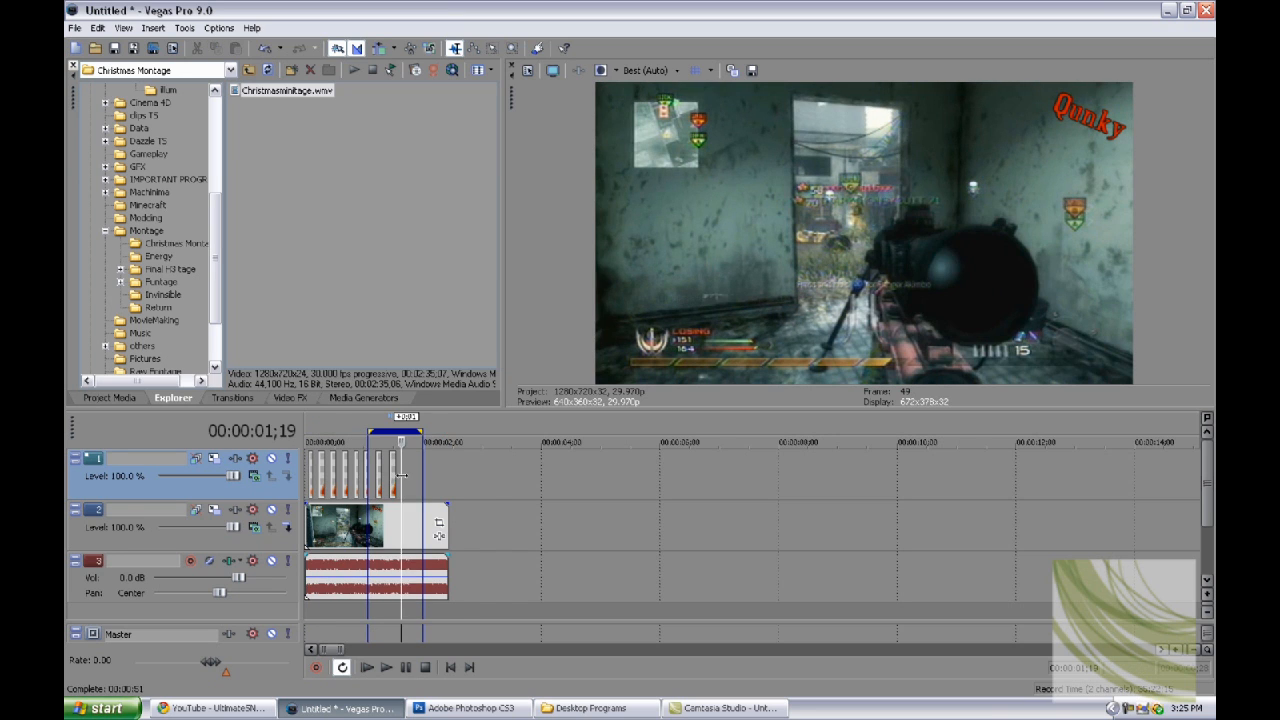
pyautogui.click(319, 484)
pyautogui.moveTo(405, 469); pyautogui.dragTo(293, 474)
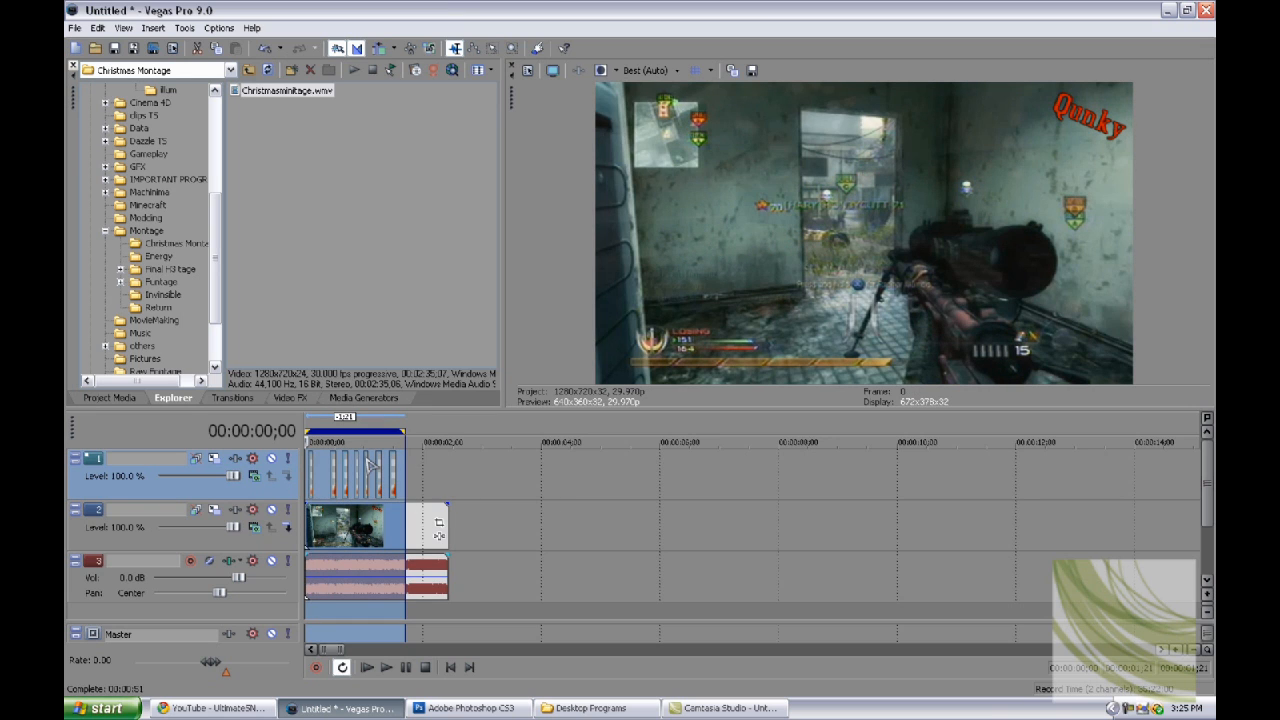
pyautogui.moveTo(405, 470); pyautogui.dragTo(293, 476)
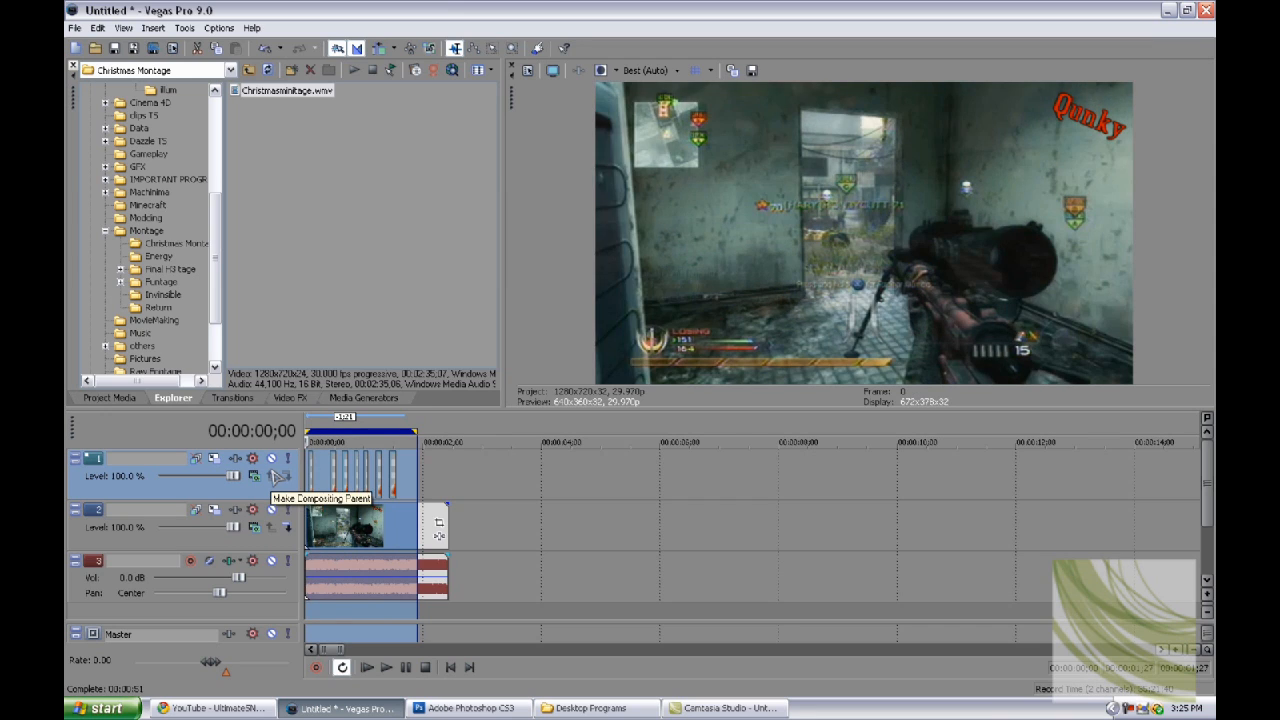
pyautogui.press('Delete')
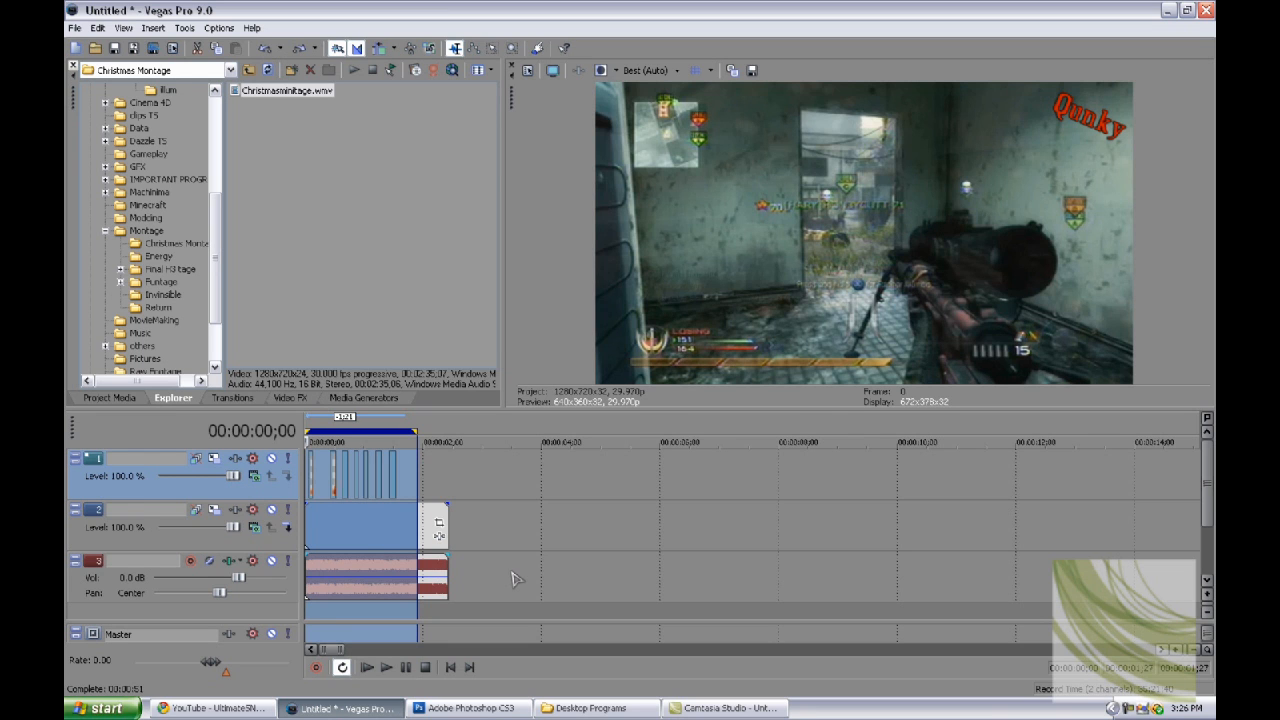
# Delete the white stripe events from track 1, then switch over to Photoshop.
pyautogui.click(393, 470)
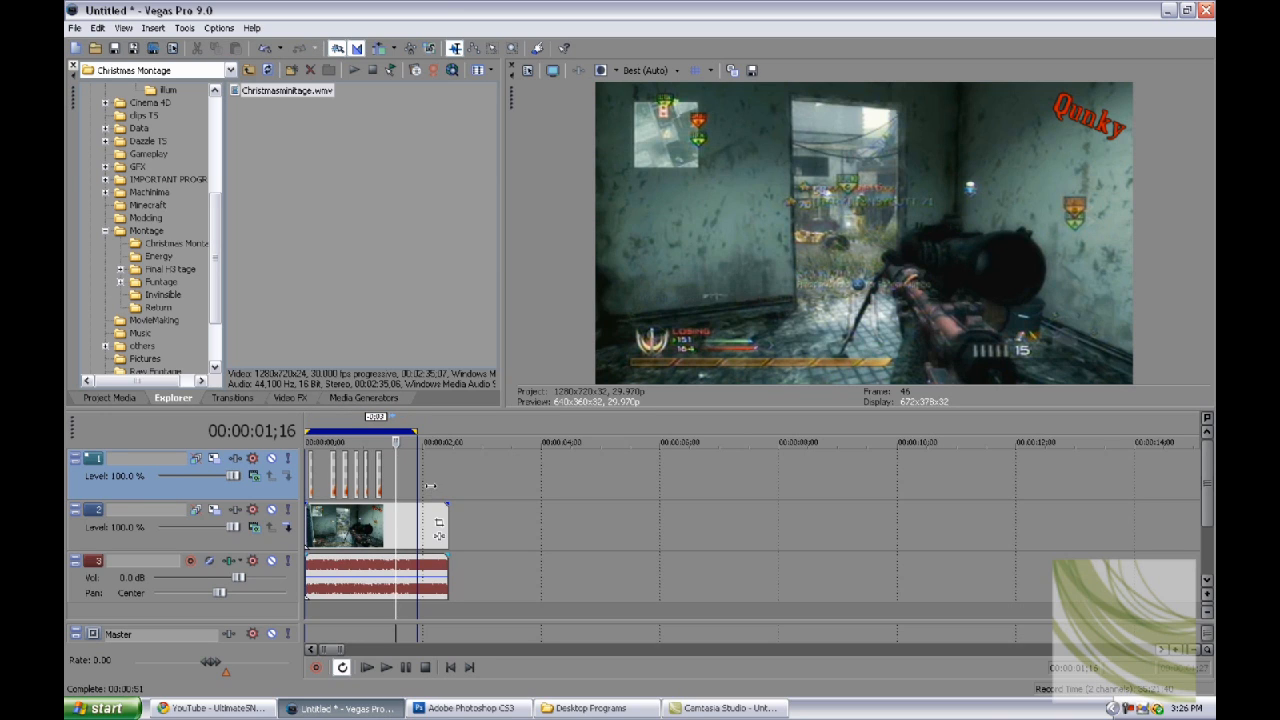
pyautogui.click(377, 487)
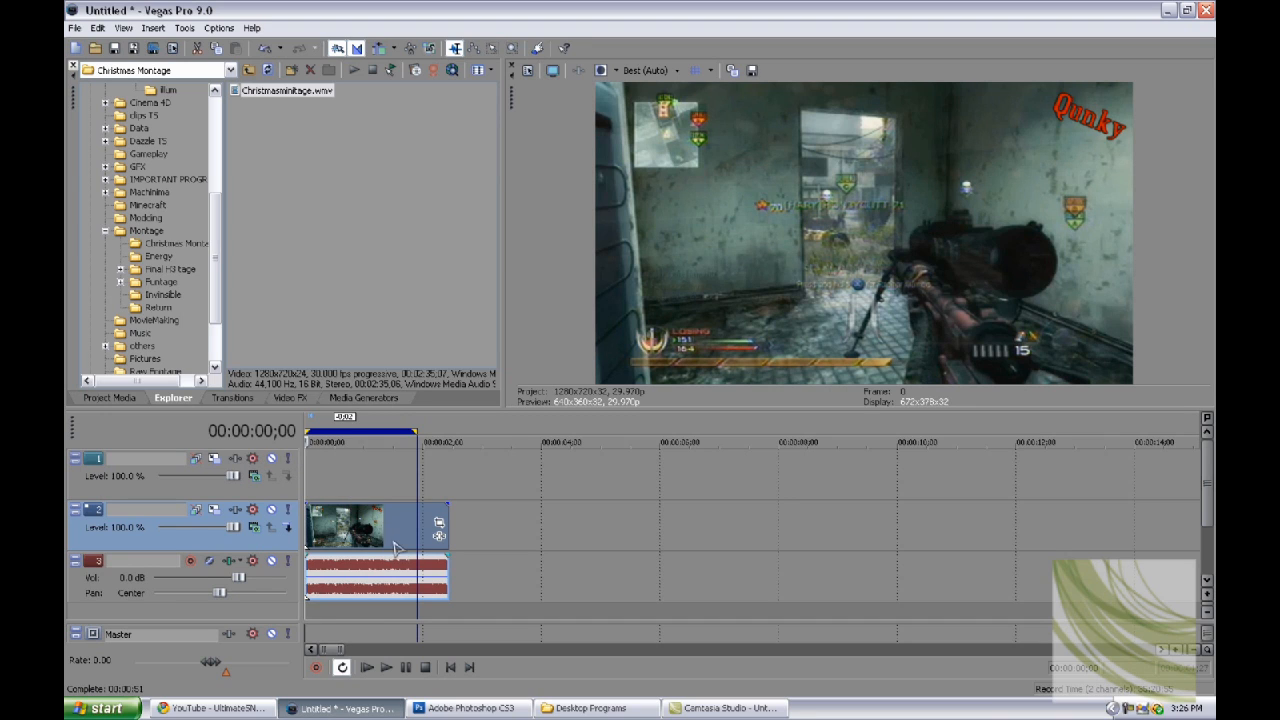
pyautogui.click(453, 710)
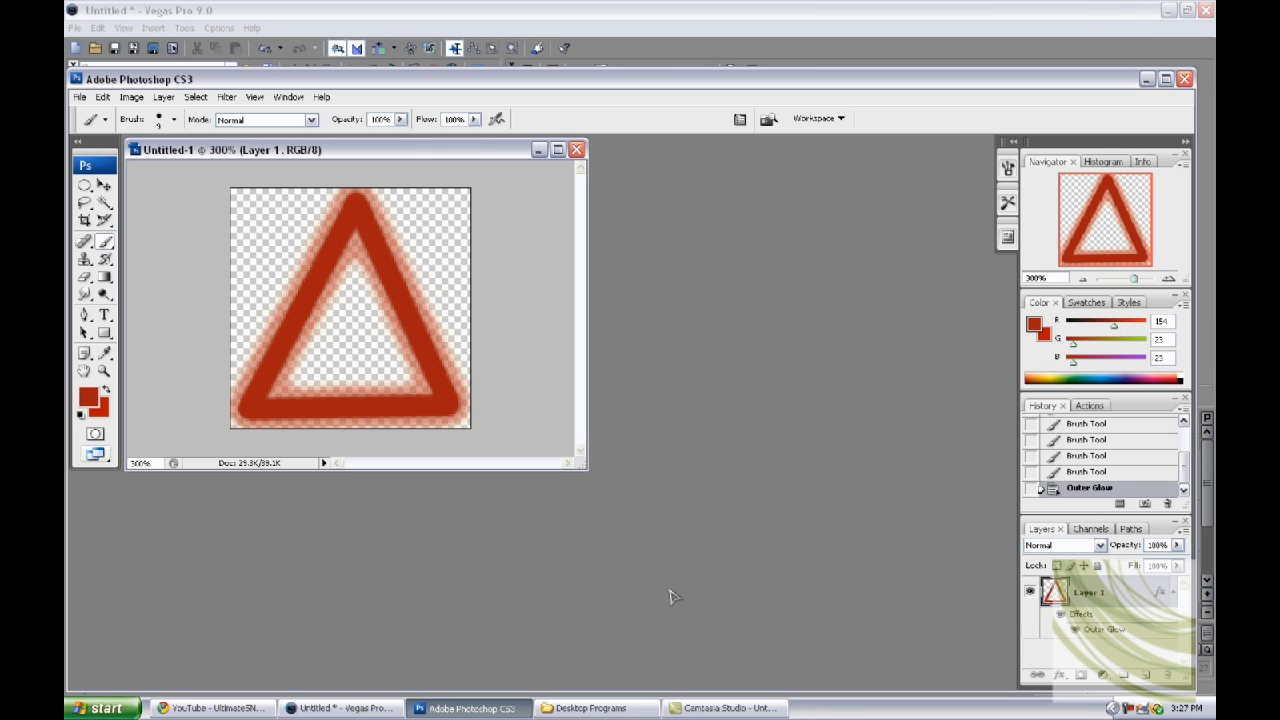
# Return from Photoshop to the Vegas Pro project.
pyautogui.click(383, 714)
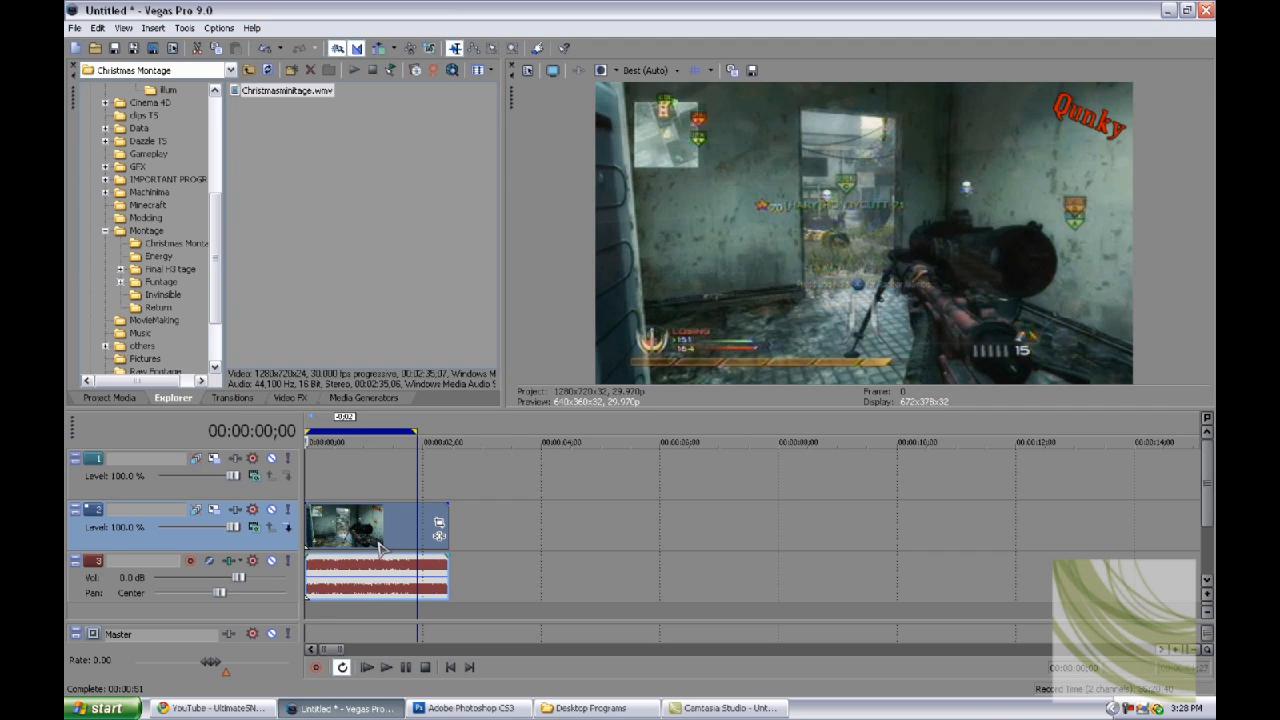
# Drag Untitled-1.png from Project Media onto track 1 above the gameplay clip.
pyautogui.click(234, 398)
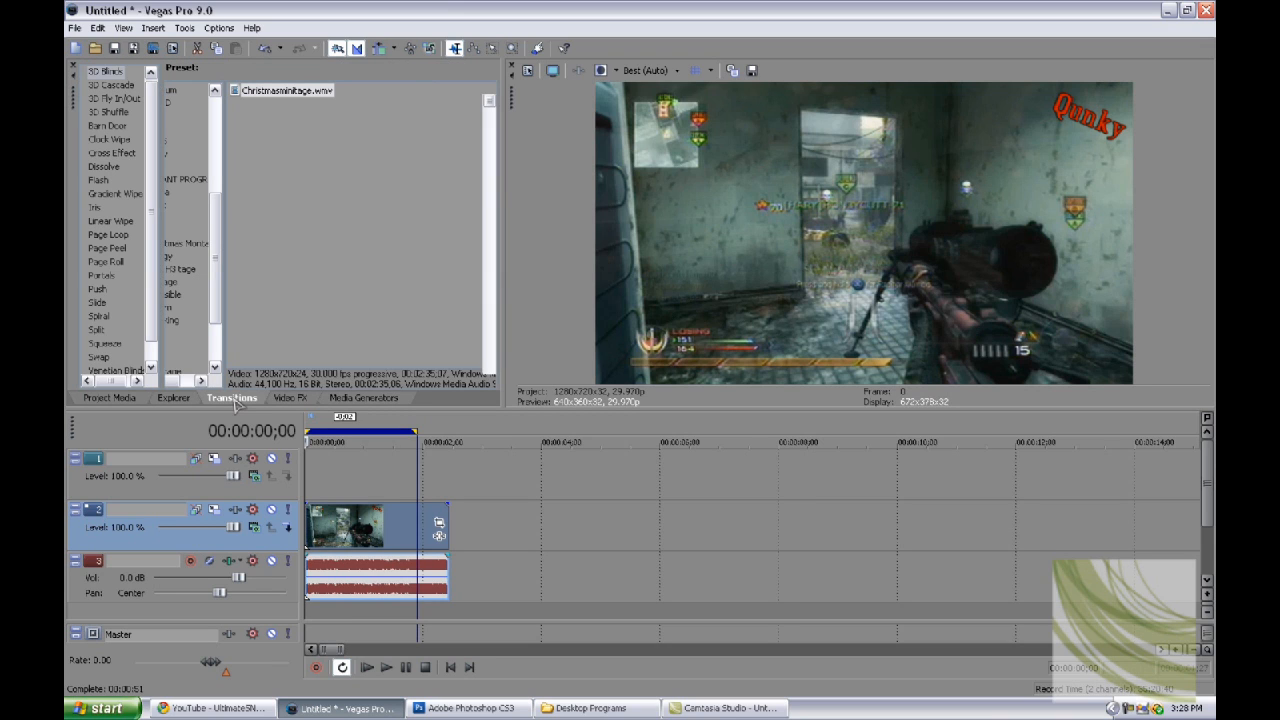
pyautogui.click(281, 399)
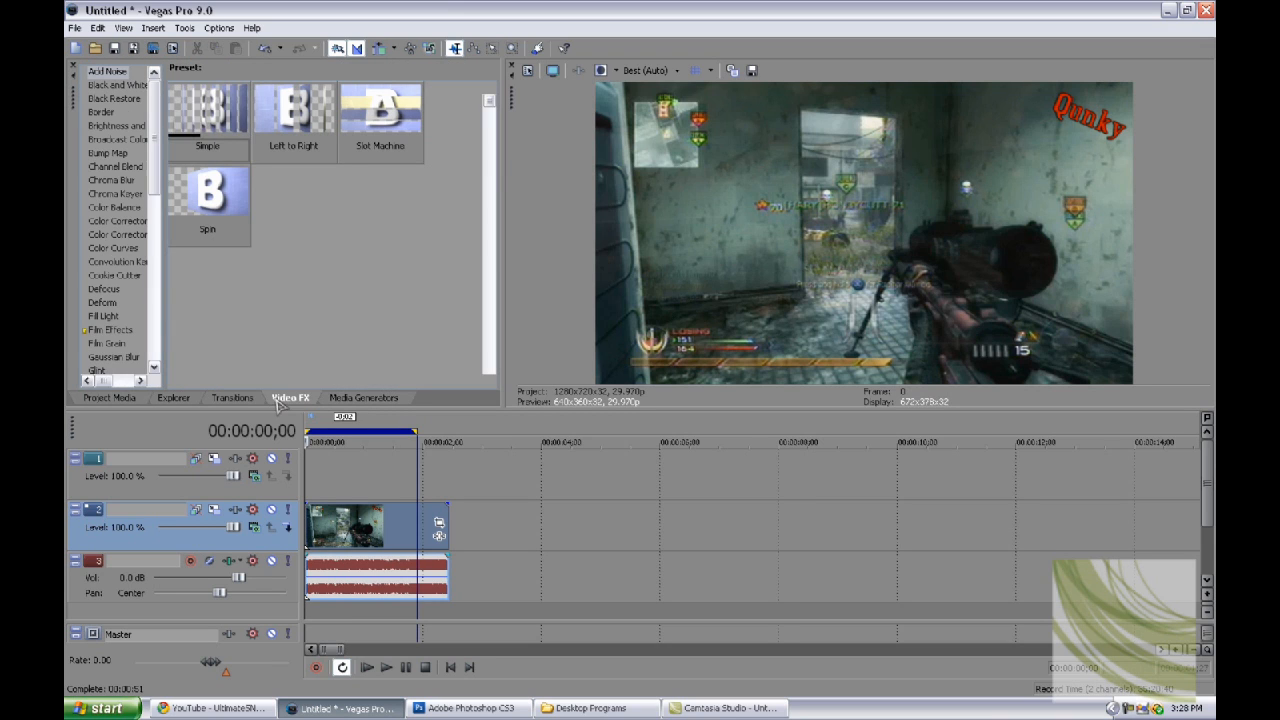
pyautogui.click(341, 400)
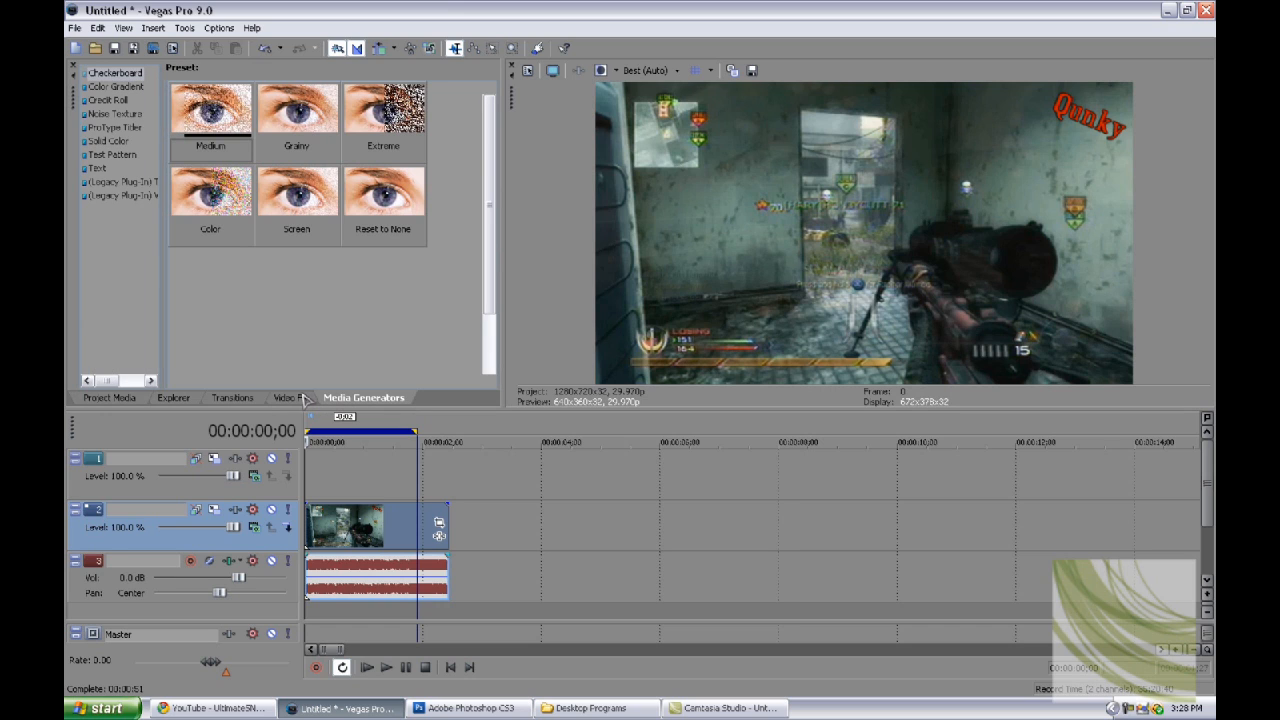
pyautogui.click(138, 398)
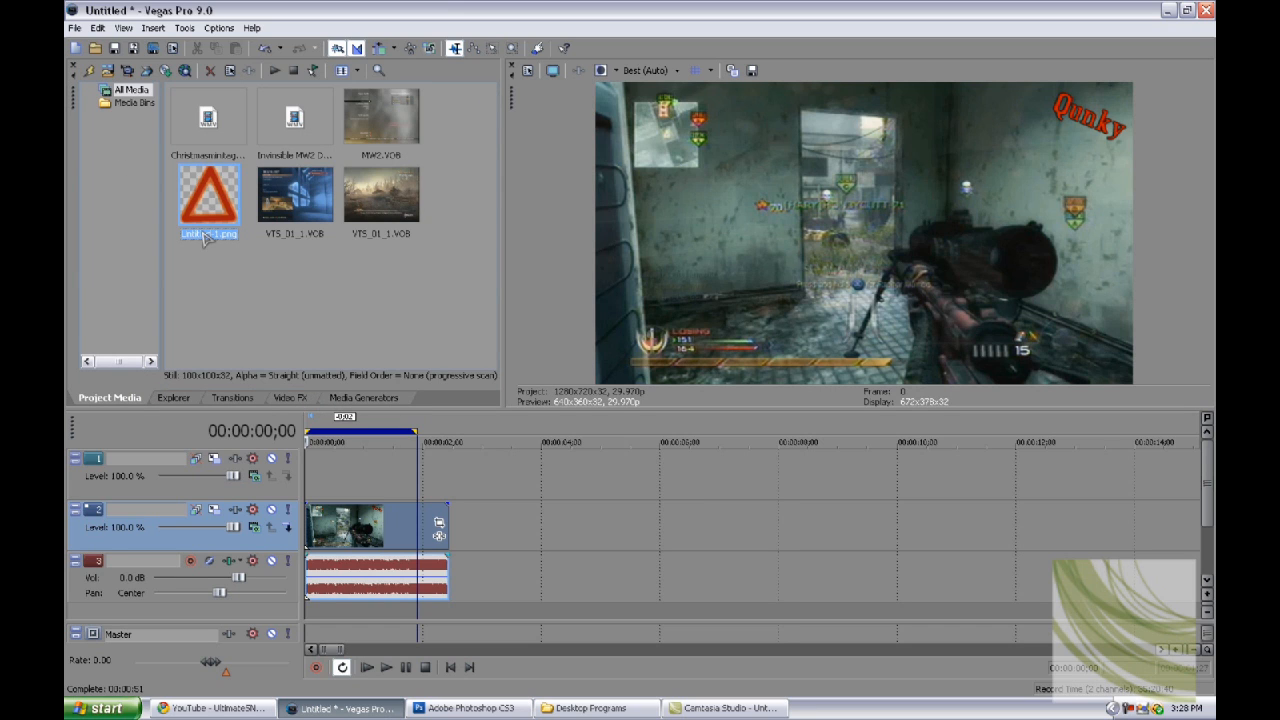
pyautogui.moveTo(204, 235); pyautogui.dragTo(308, 472)
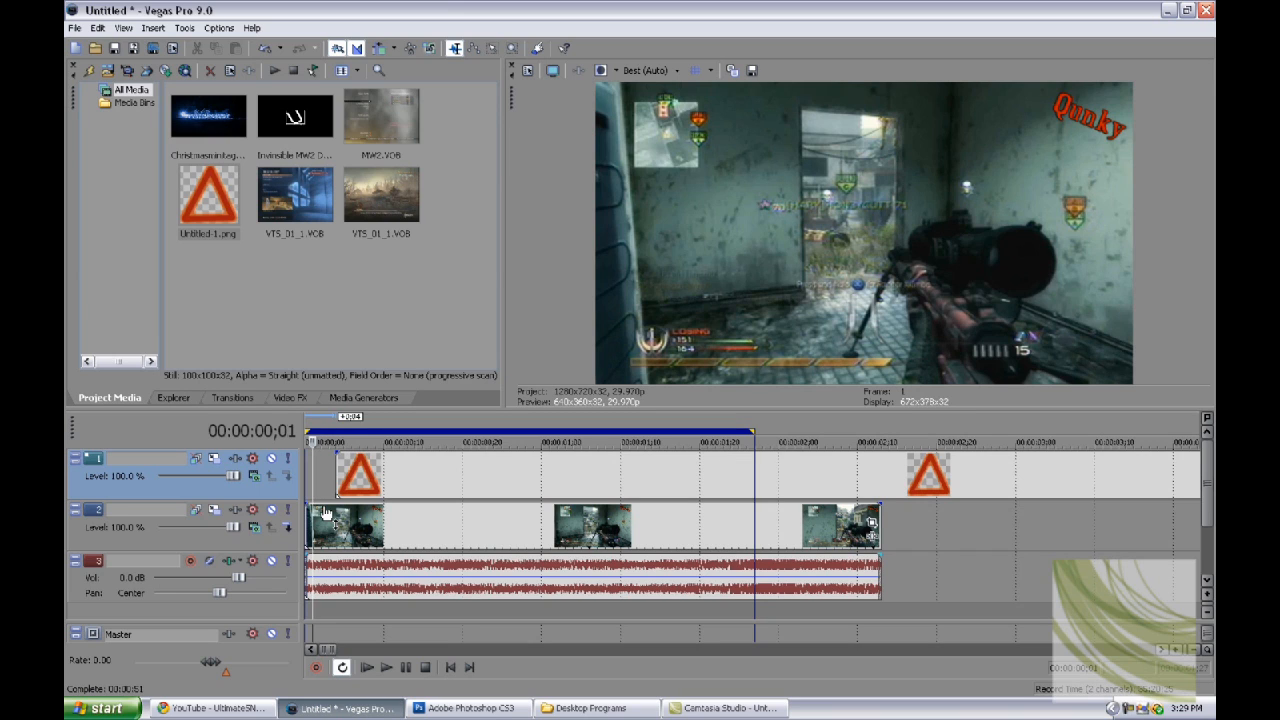
# Slide the triangle event two frames left and make it end at the playhead.
pyautogui.press('Right')
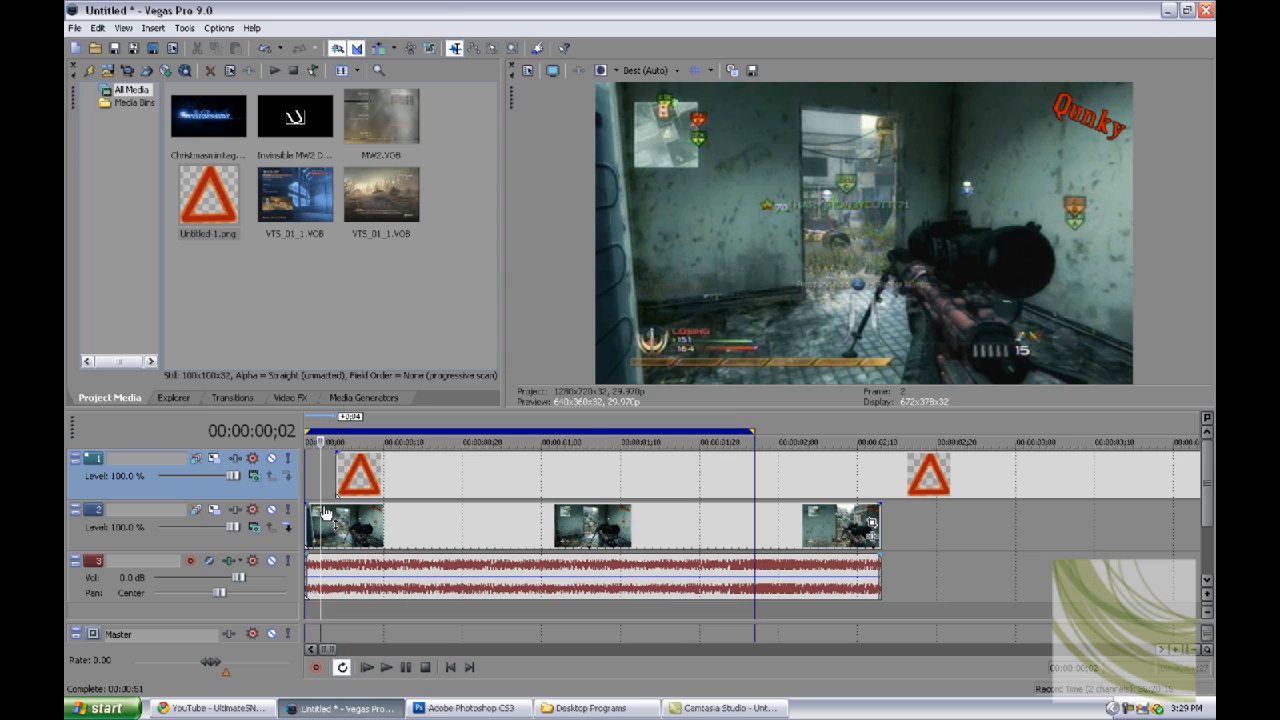
pyautogui.moveTo(362, 473); pyautogui.dragTo(345, 468)
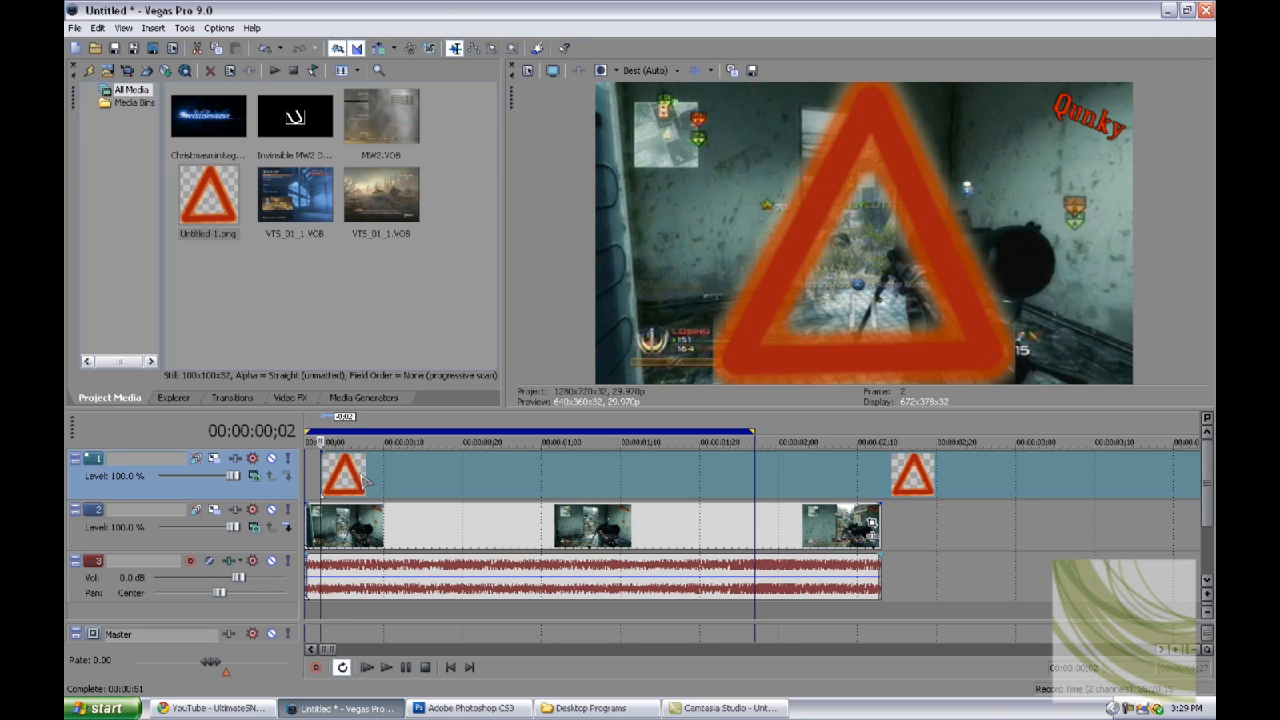
pyautogui.press('space')
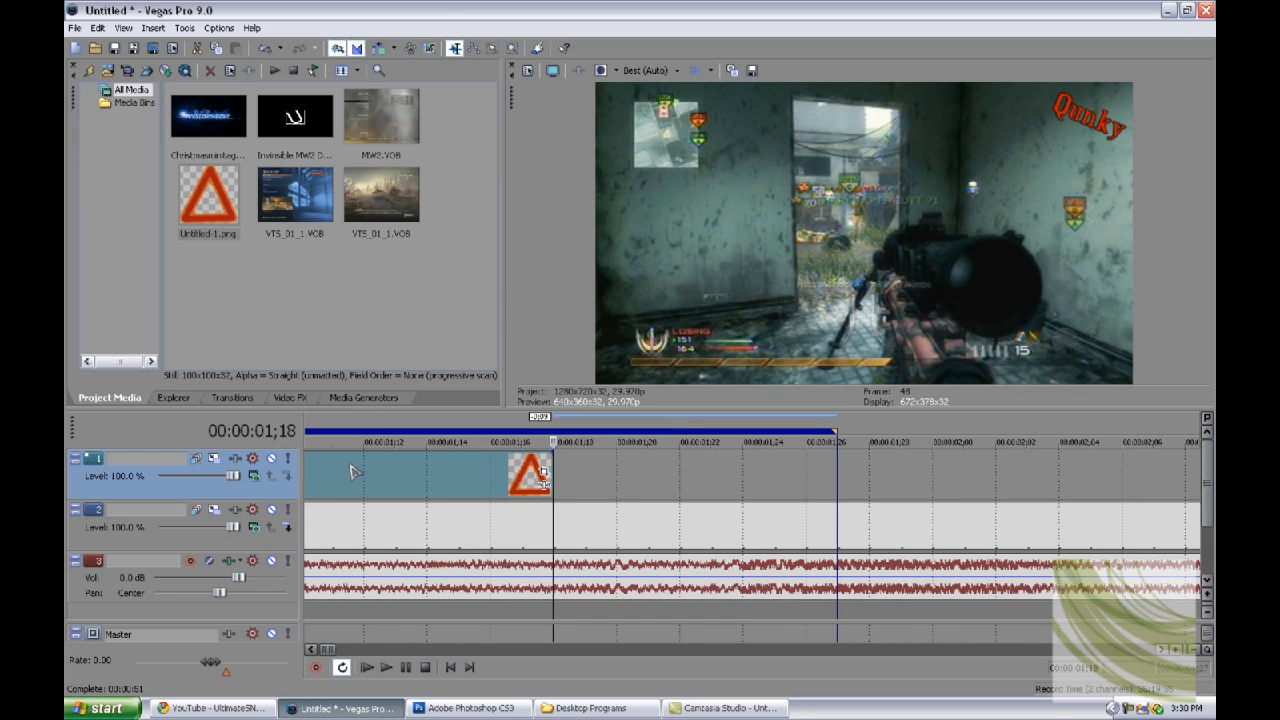
pyautogui.press('Right')
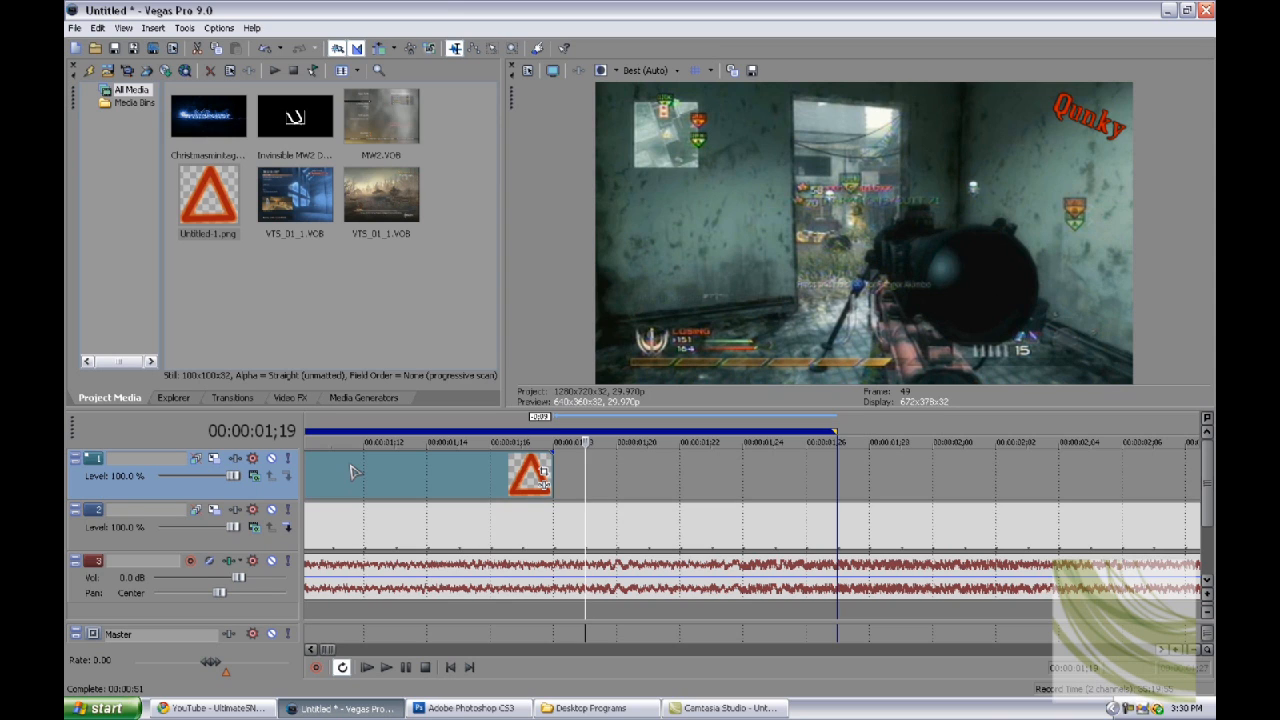
# Open Event Pan/Crop for the triangle event with the playhead at its start.
pyautogui.scroll(-1, 505, 565)
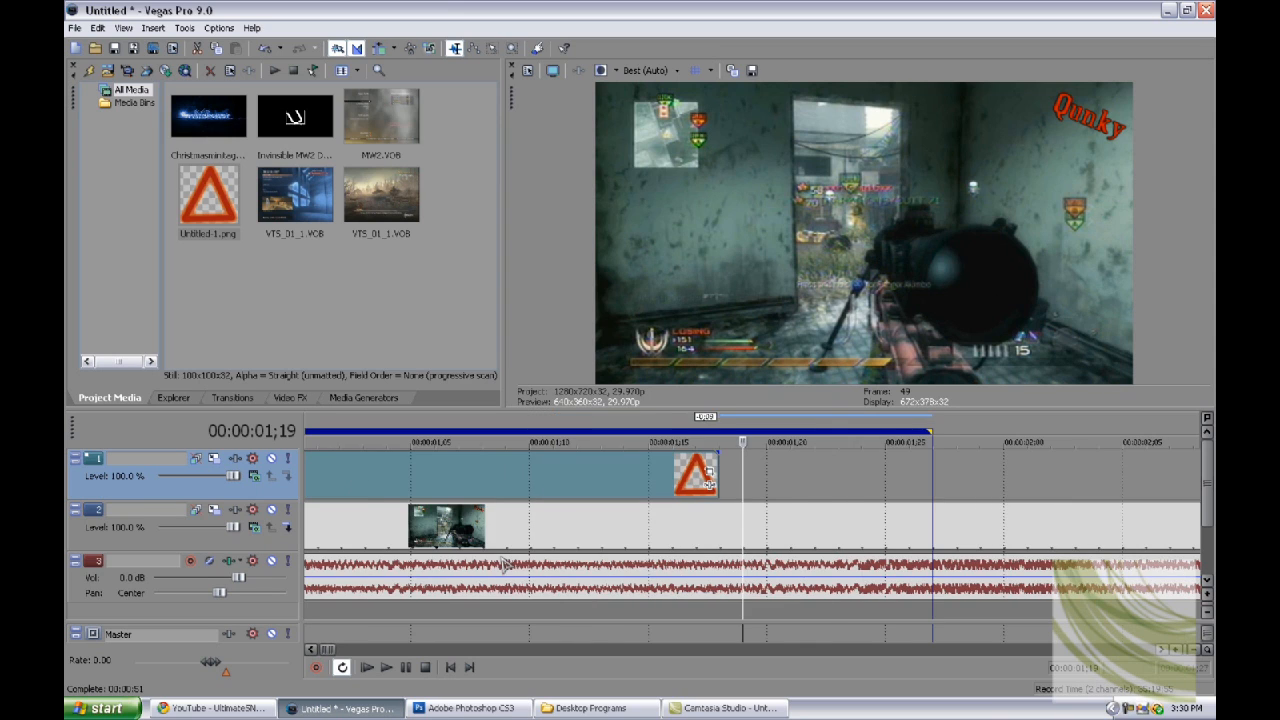
pyautogui.scroll(-3, 505, 565)
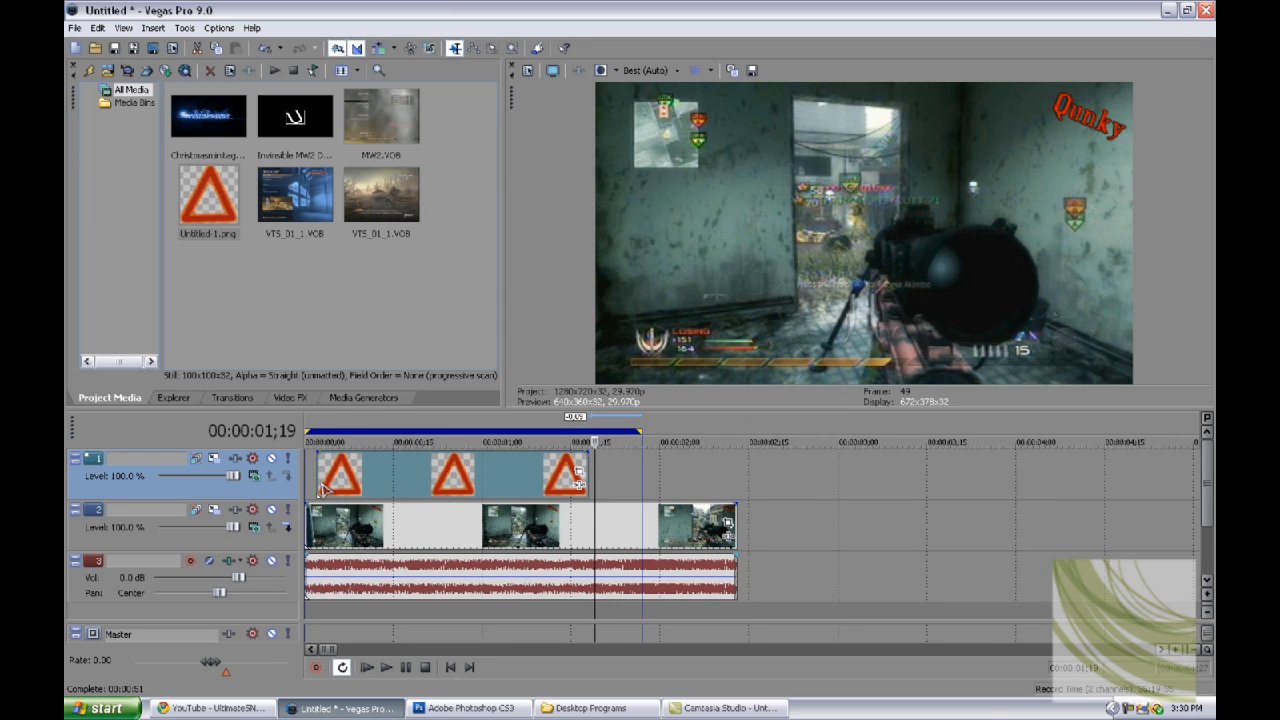
pyautogui.click(318, 481)
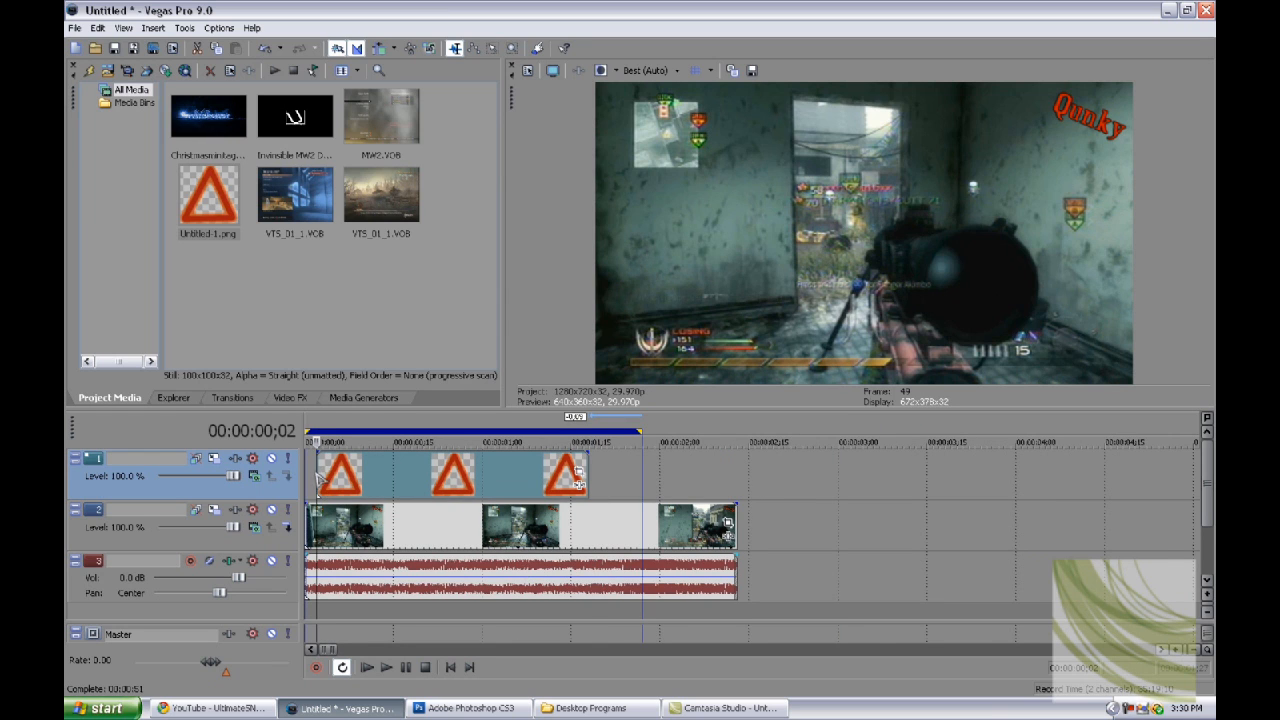
pyautogui.scroll(2, 318, 481)
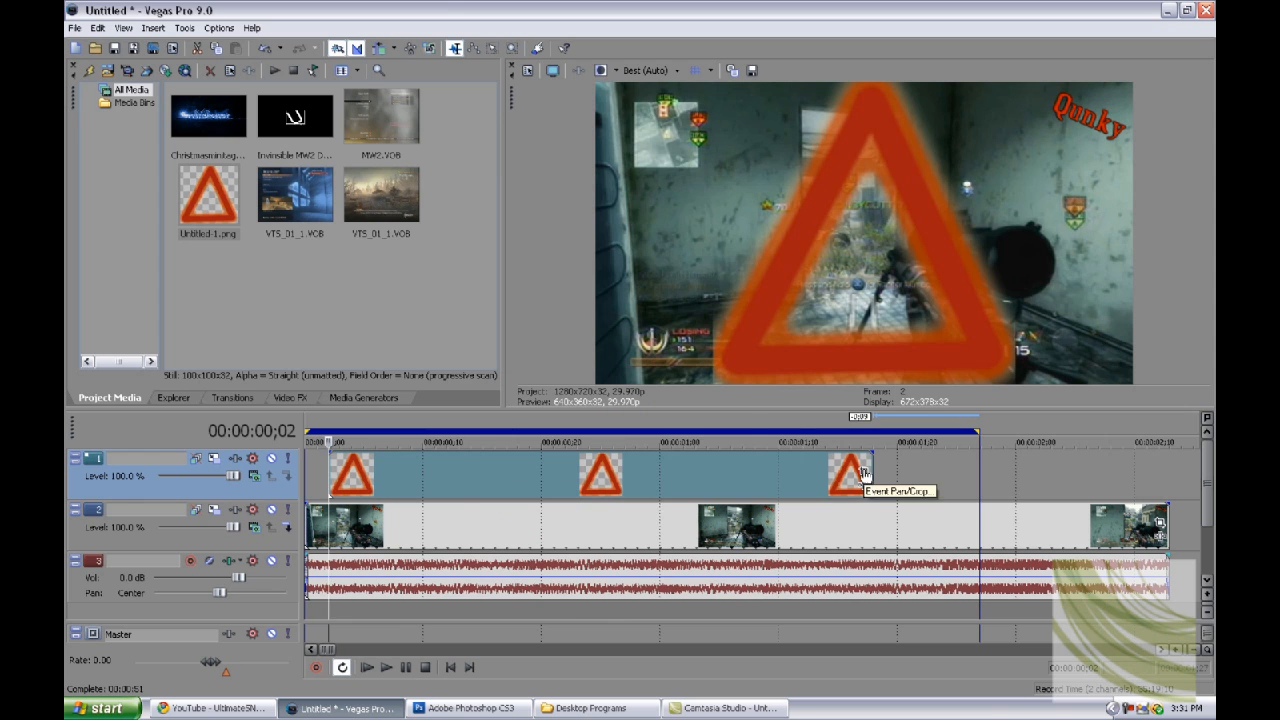
pyautogui.click(864, 474)
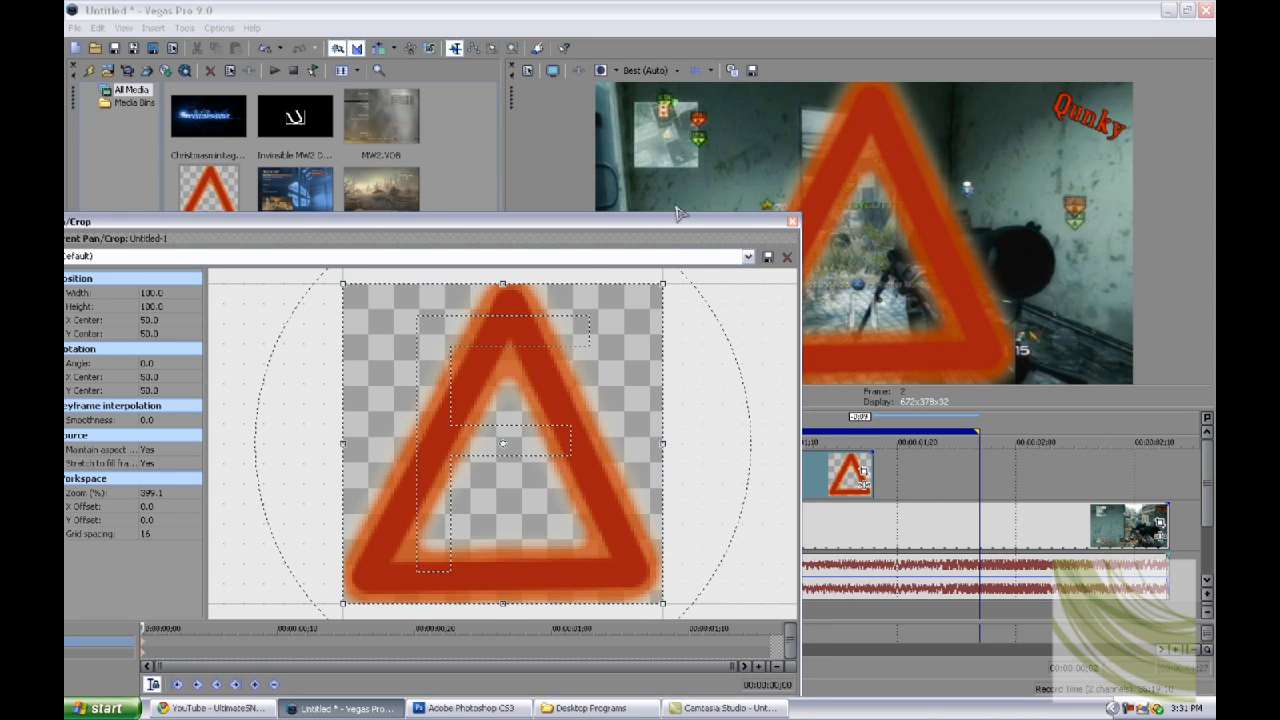
# Enlarge the pan/crop frame to 437.5 by 437.5 and reposition the smaller triangle.
pyautogui.moveTo(677, 214); pyautogui.dragTo(696, 195)
pyautogui.scroll(-2, 530, 371)
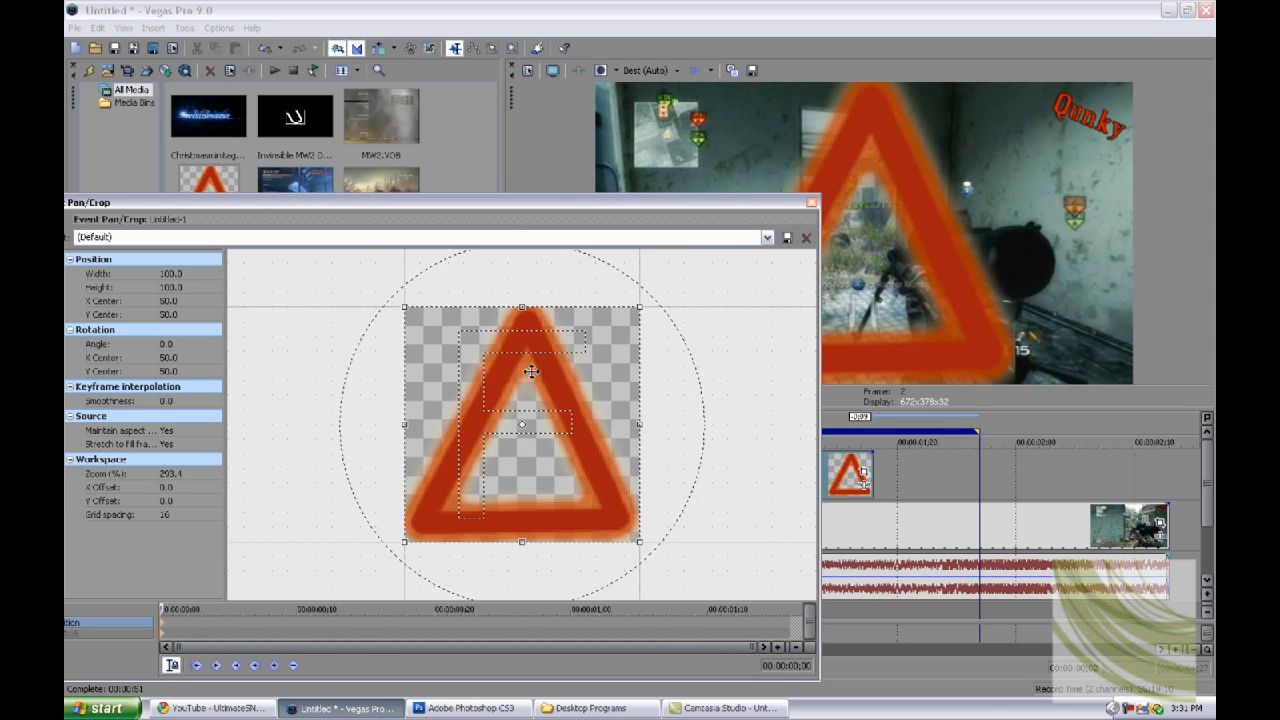
pyautogui.scroll(-3, 531, 371)
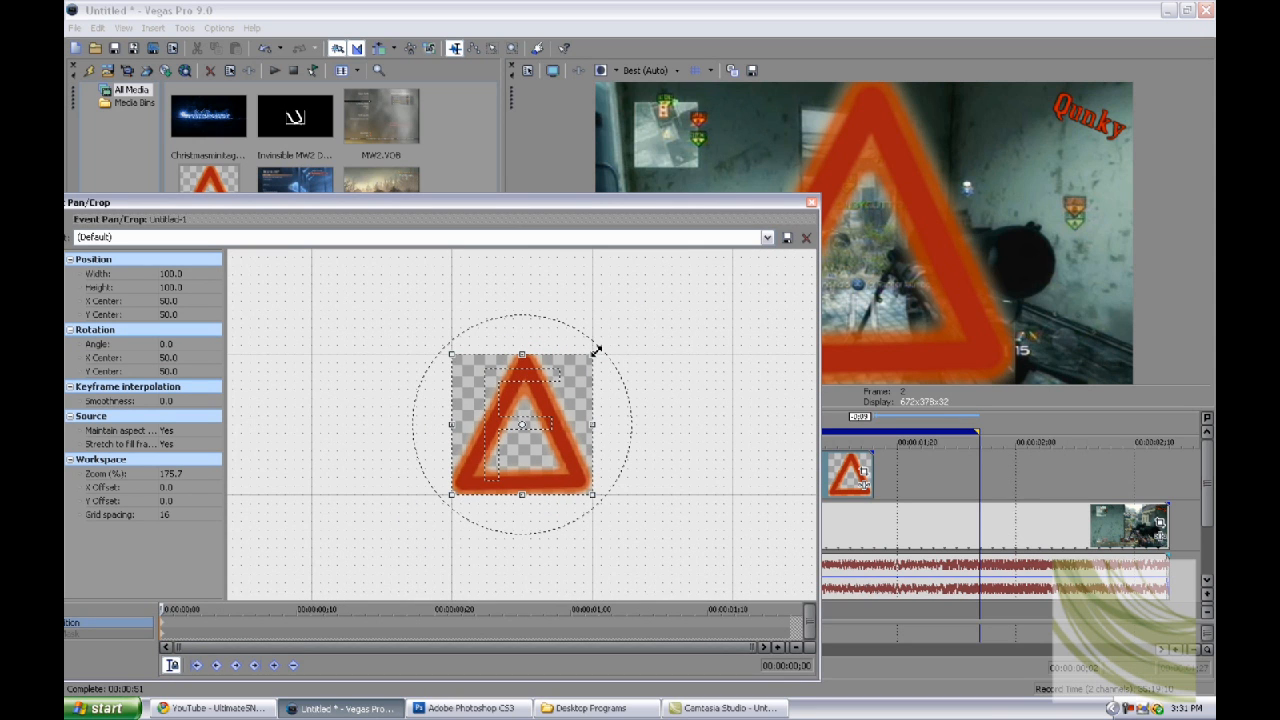
pyautogui.moveTo(596, 350); pyautogui.dragTo(718, 275)
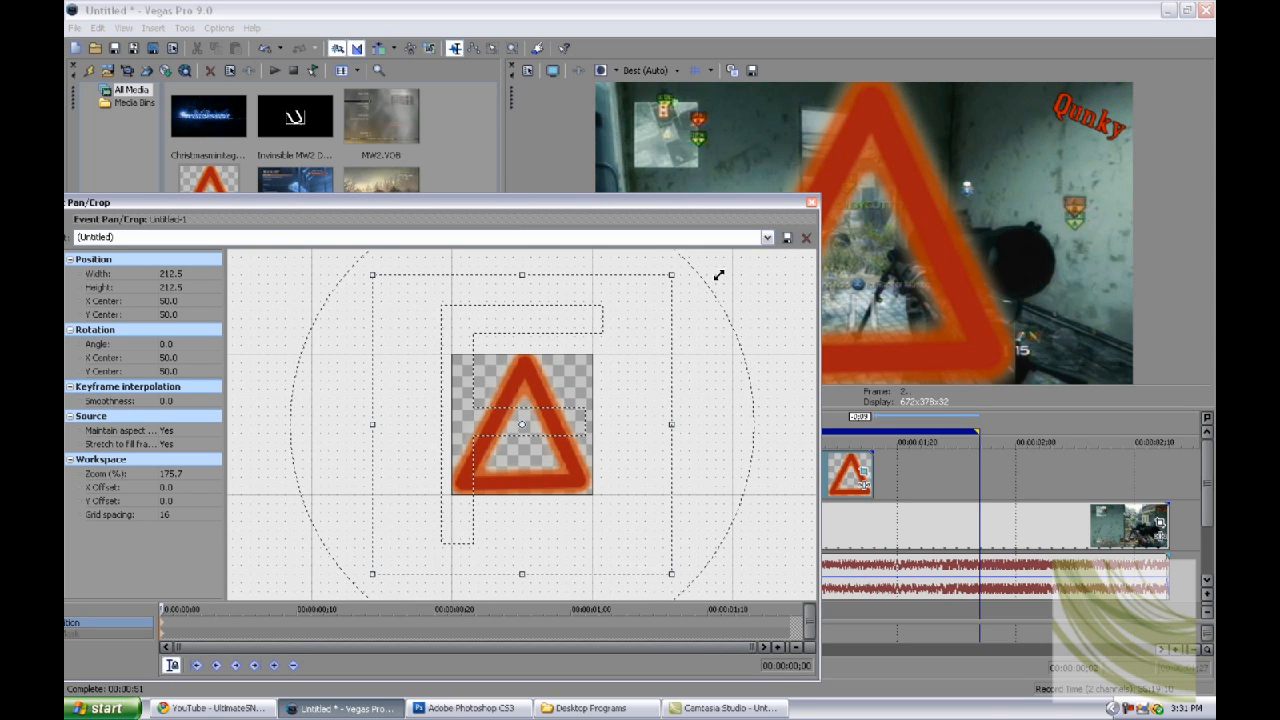
pyautogui.scroll(-1, 511, 390)
pyautogui.scroll(-3, 511, 390)
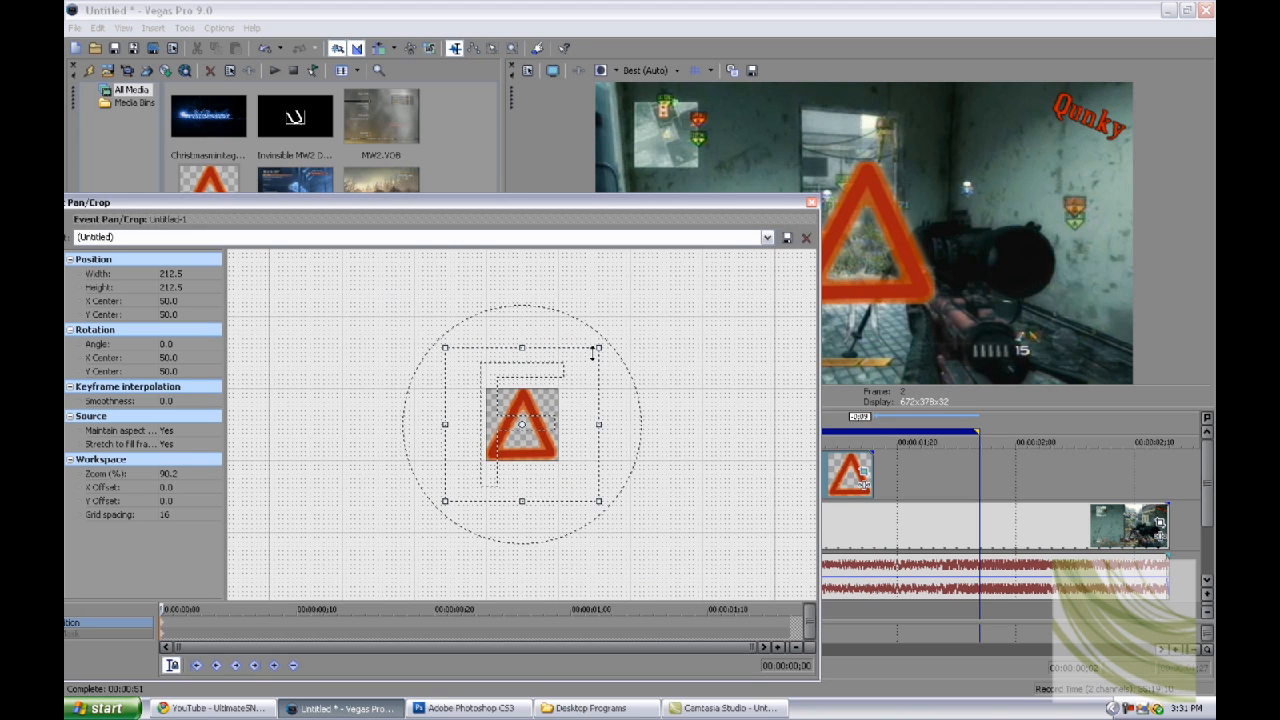
pyautogui.moveTo(598, 350); pyautogui.dragTo(688, 279)
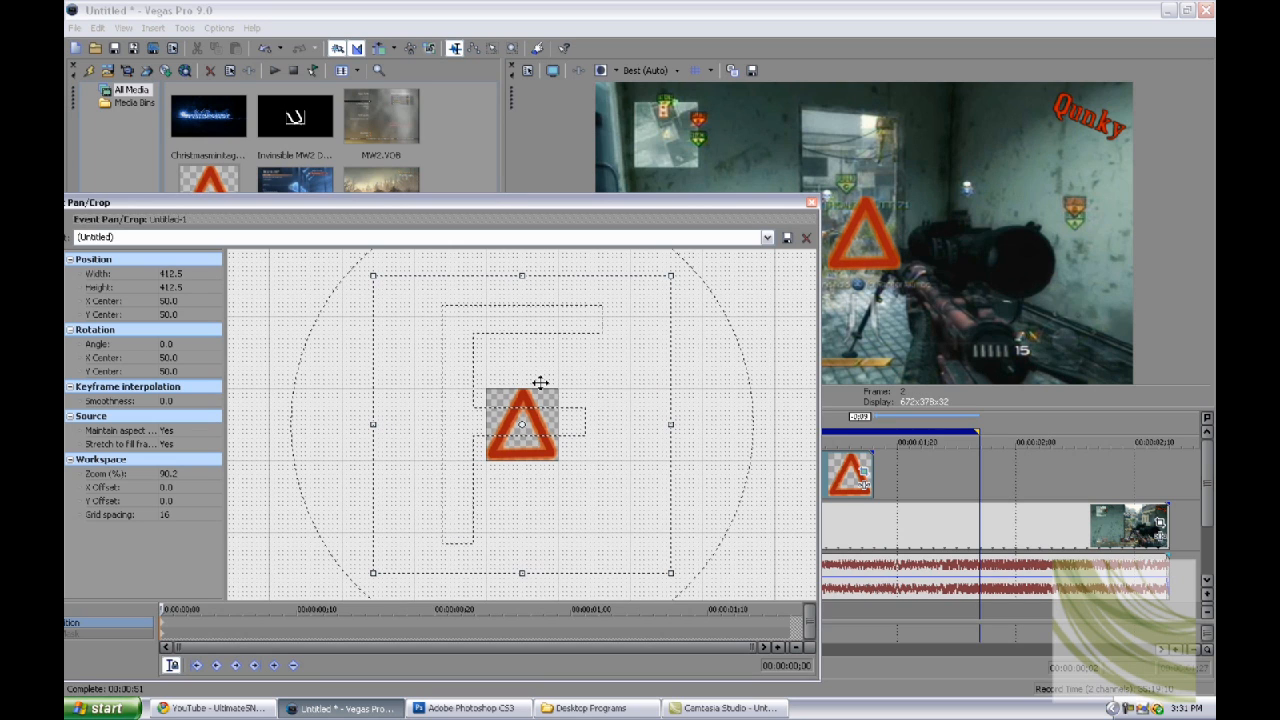
pyautogui.moveTo(540, 383); pyautogui.dragTo(527, 402)
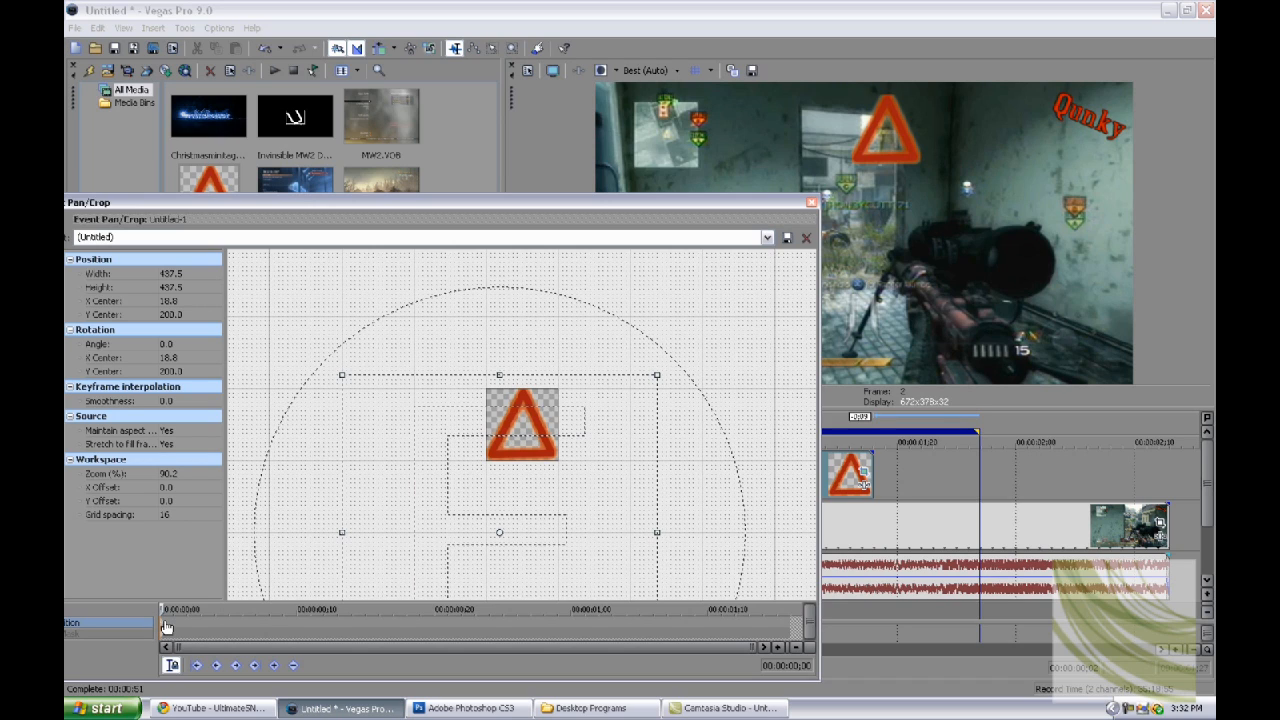
# Keyframe small position nudges on frames 1, 2 and 3 so the triangle jitters.
pyautogui.click(166, 626)
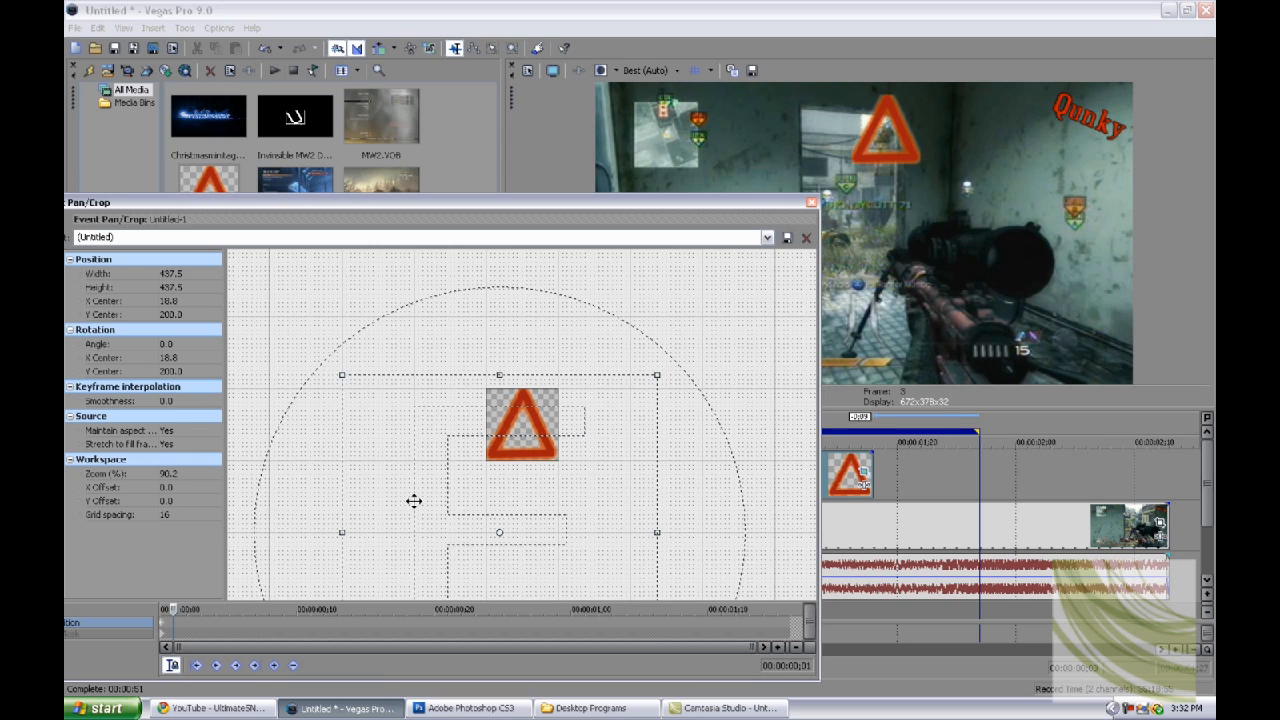
pyautogui.moveTo(420, 500); pyautogui.dragTo(420, 492)
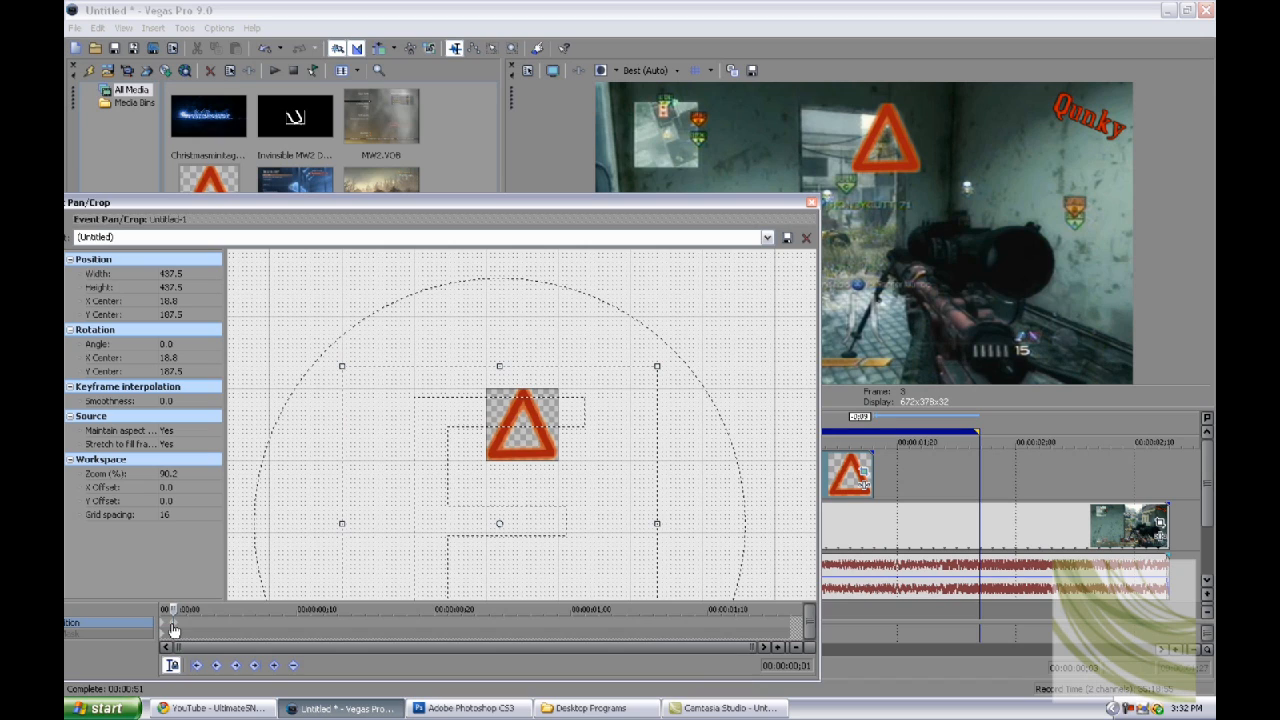
pyautogui.press('Right')
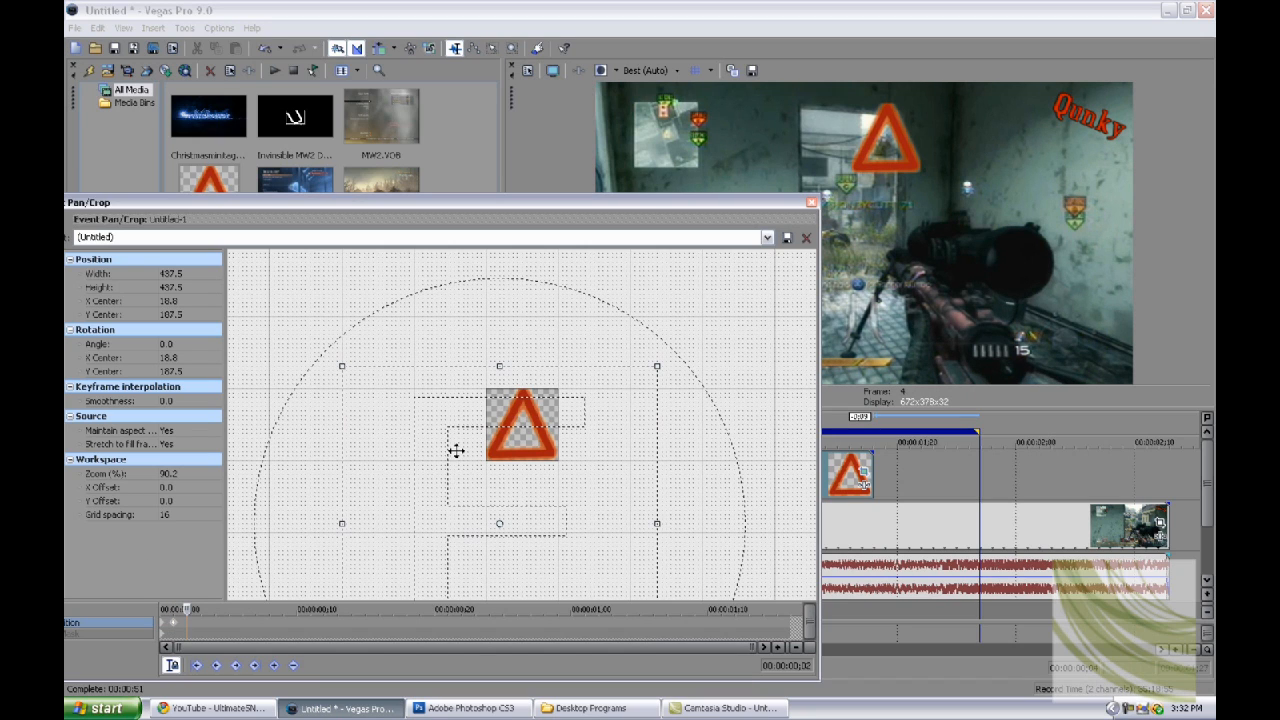
pyautogui.moveTo(477, 447); pyautogui.dragTo(476, 447)
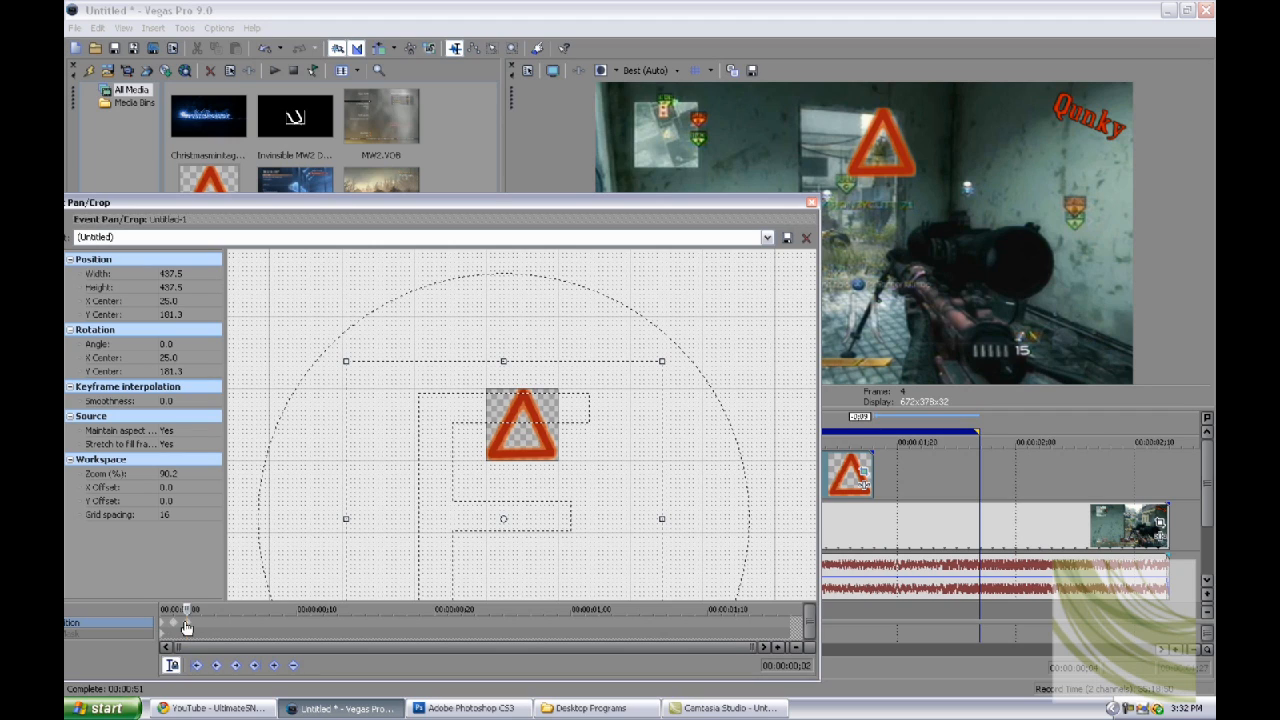
pyautogui.press('Right')
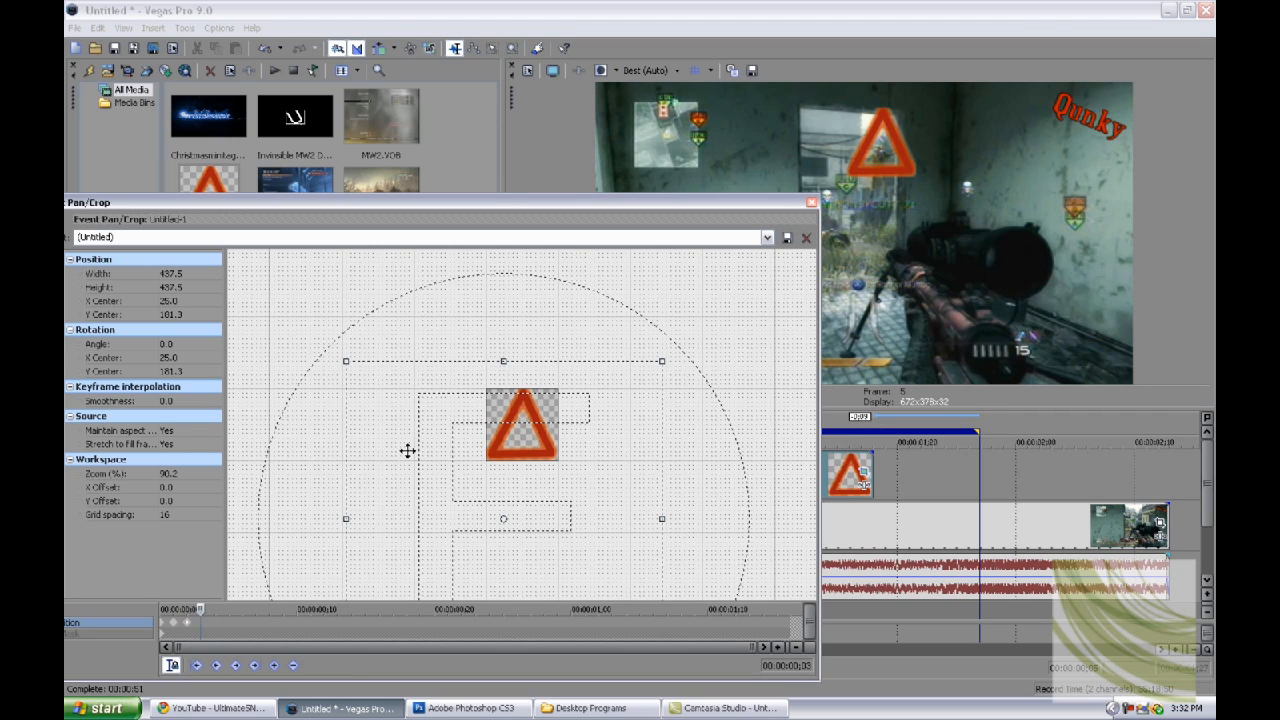
pyautogui.moveTo(407, 451); pyautogui.dragTo(410, 440)
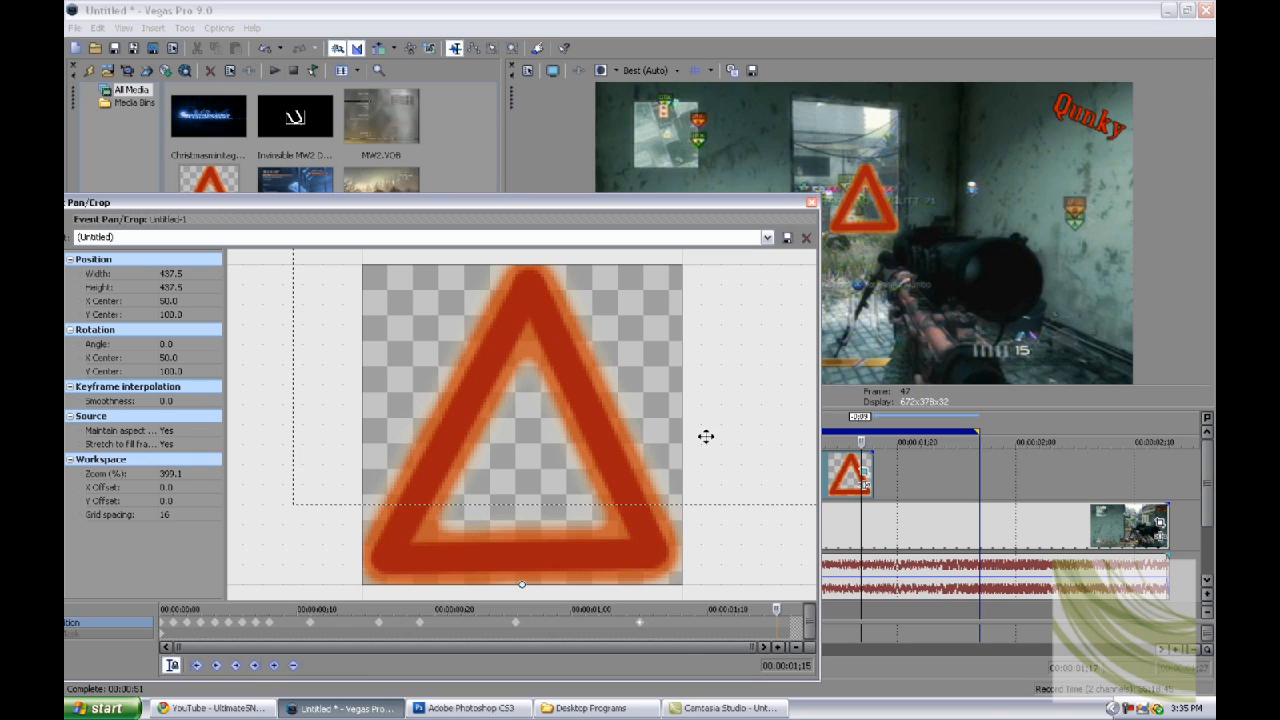
# Close Pan/Crop and split the triangle event at 00:00:00;04, ;06 and ;08.
pyautogui.click(811, 202)
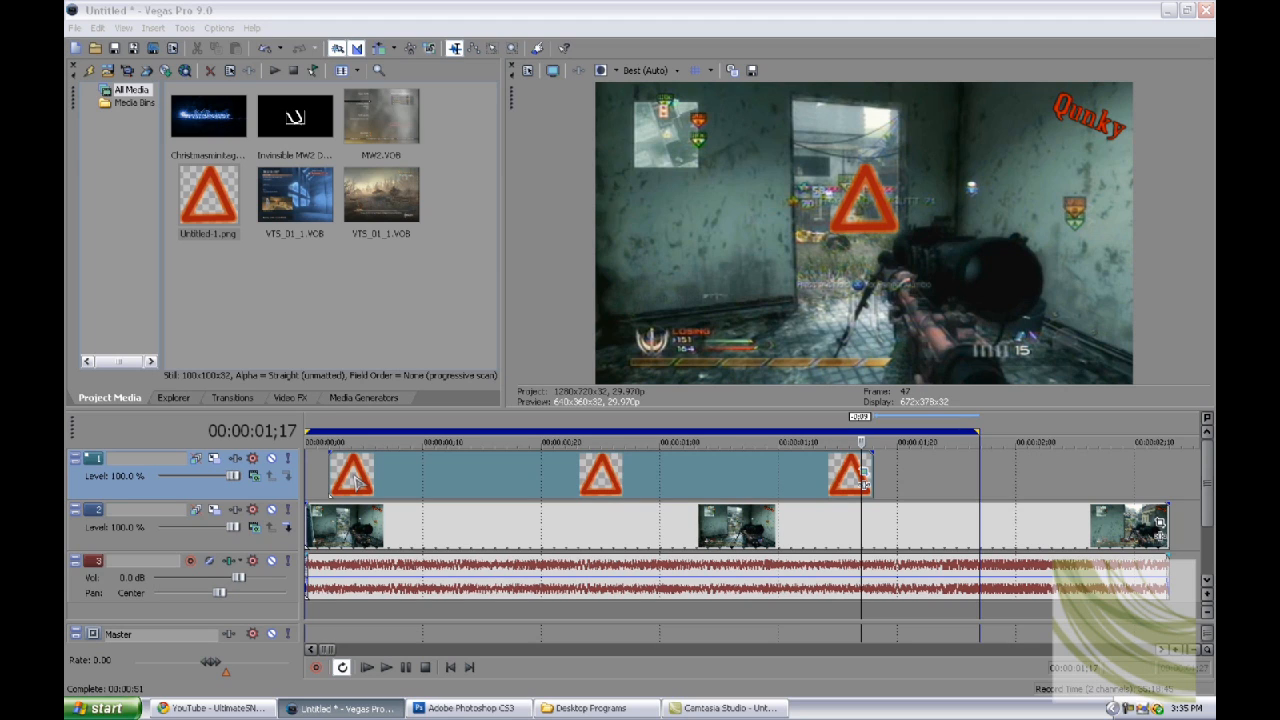
pyautogui.click(352, 479)
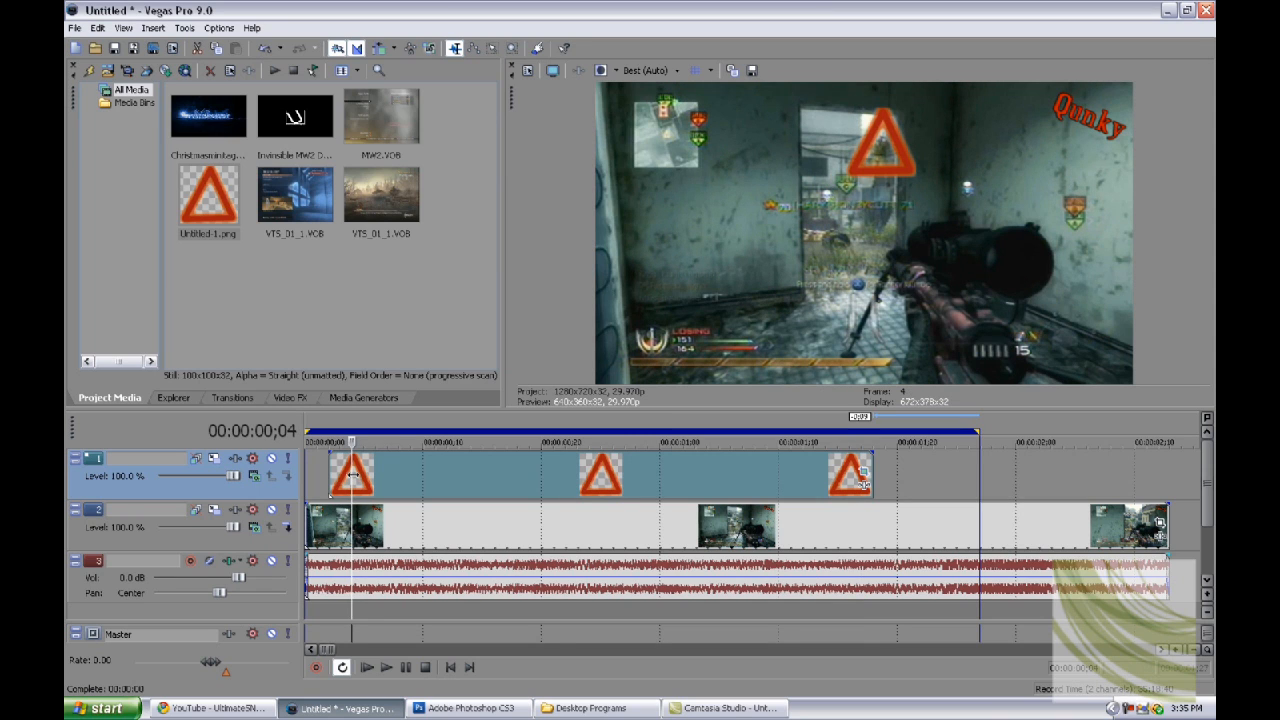
pyautogui.press('s')
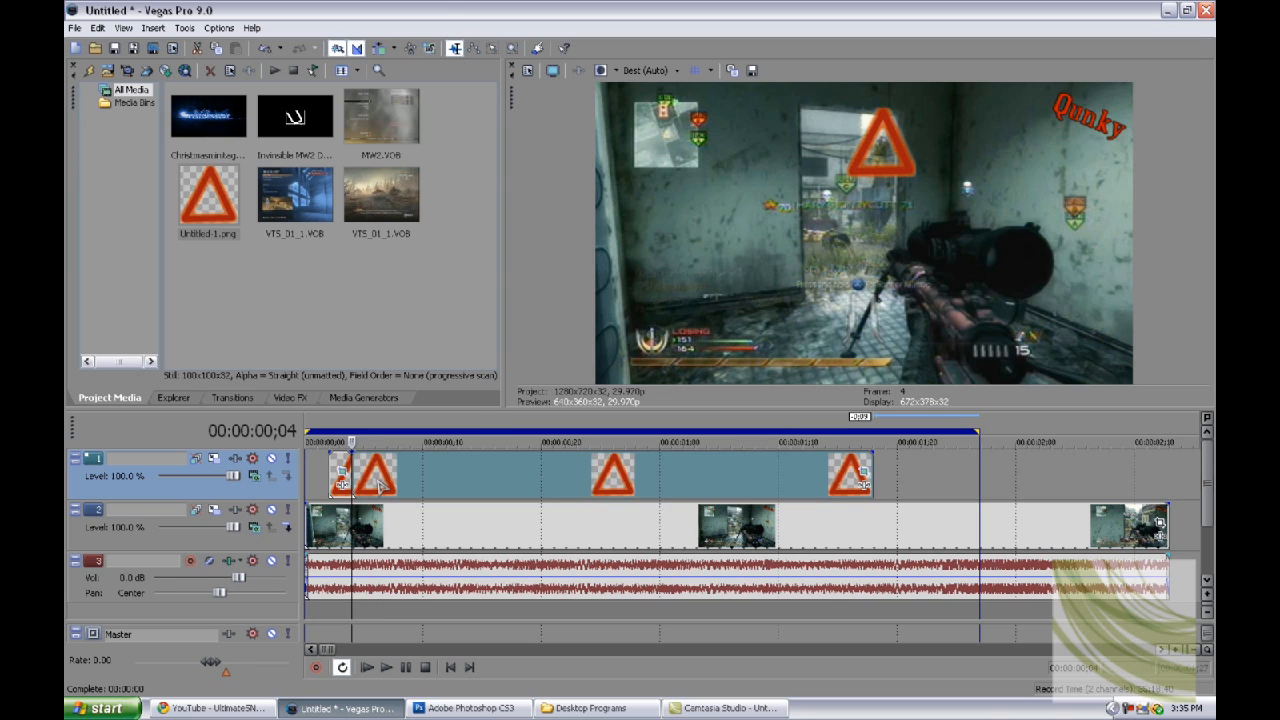
pyautogui.click(376, 480)
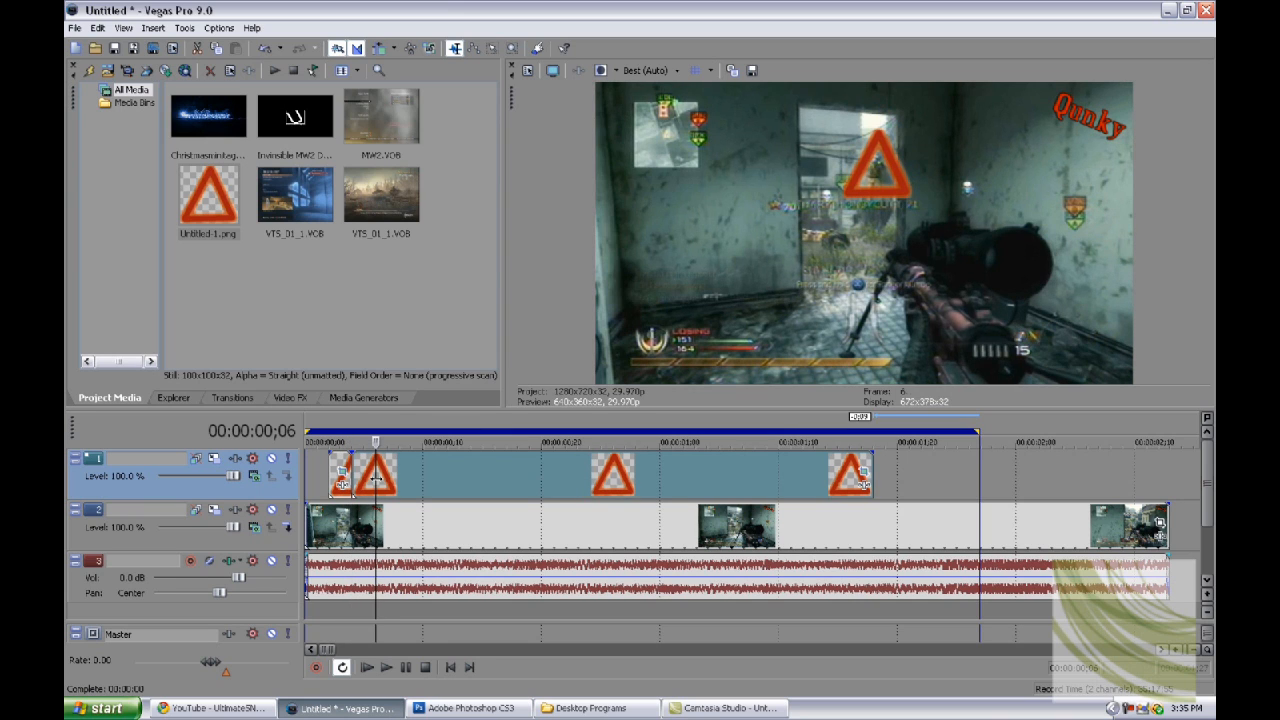
pyautogui.press('s')
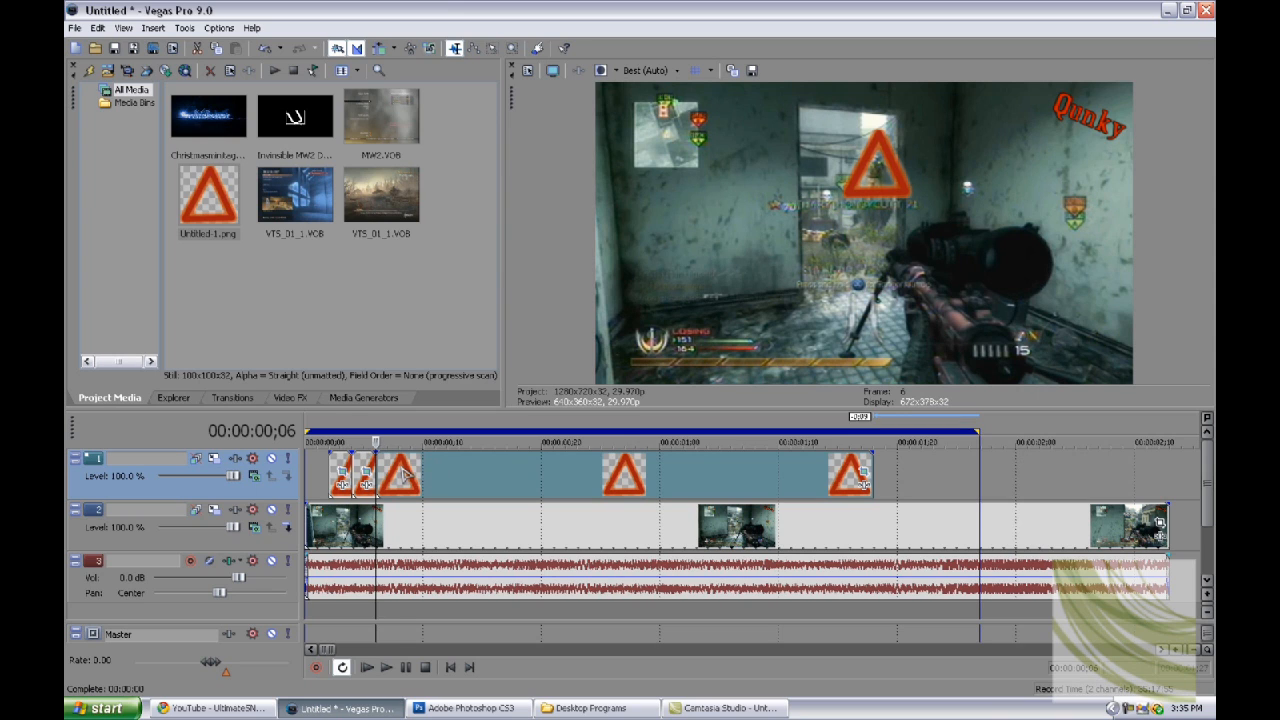
pyautogui.click(398, 466)
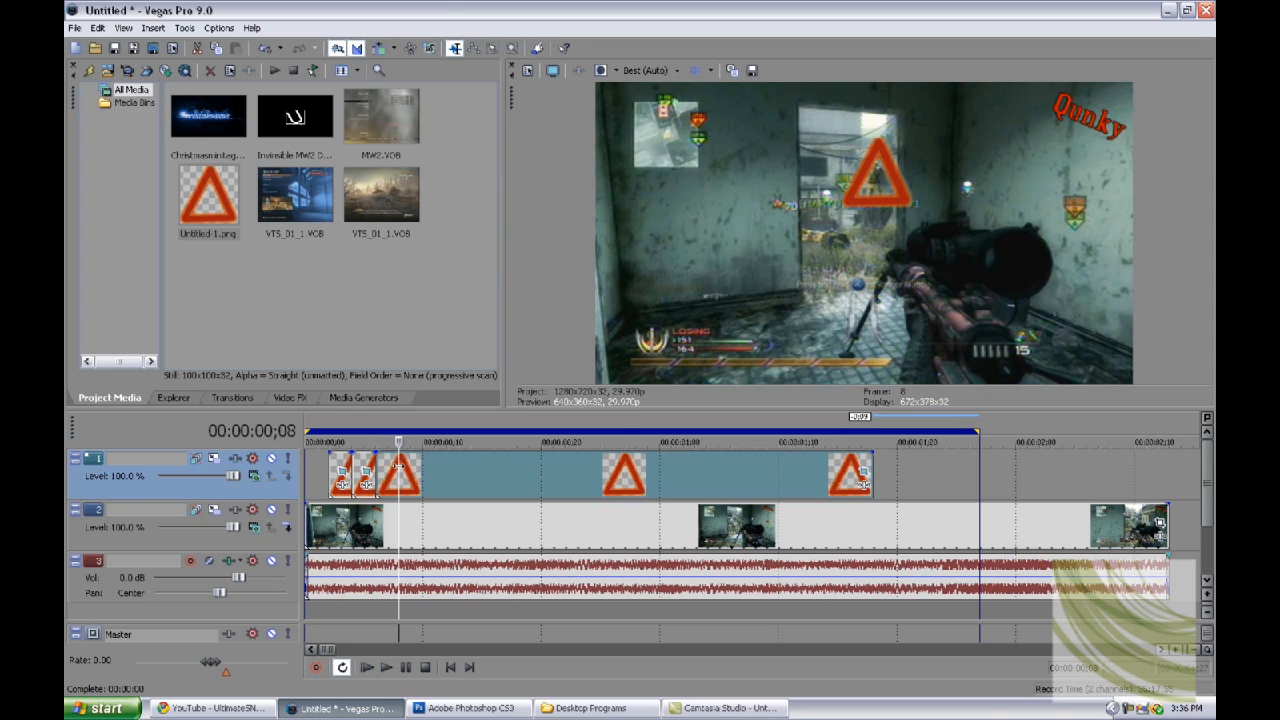
pyautogui.press('s')
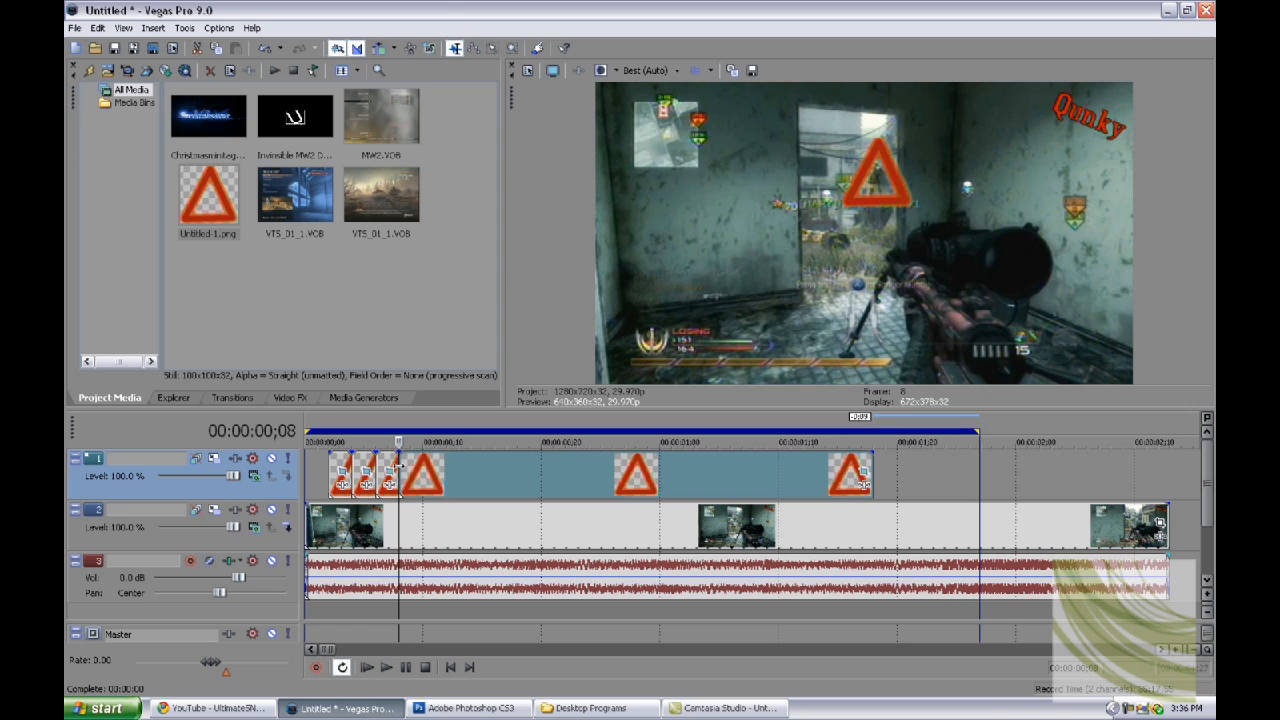
# Split the triangle event at 00:00:00;10, then undo that split.
pyautogui.click(422, 471)
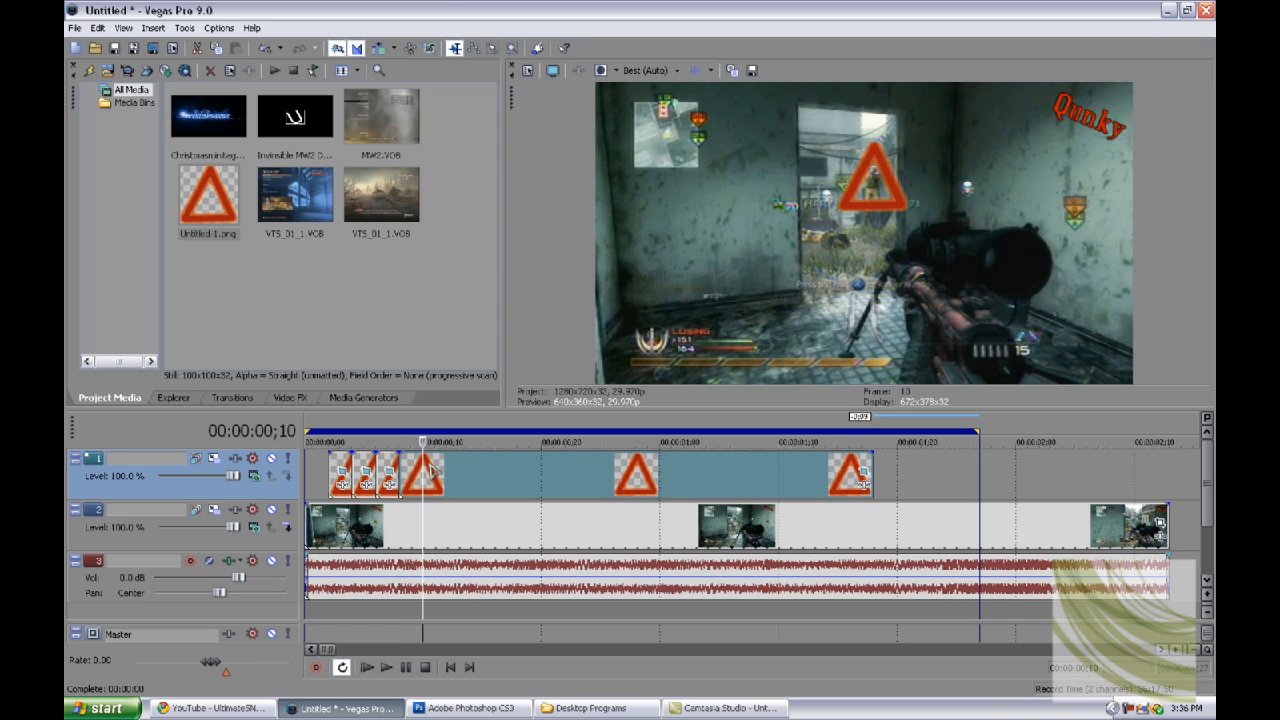
pyautogui.press('s')
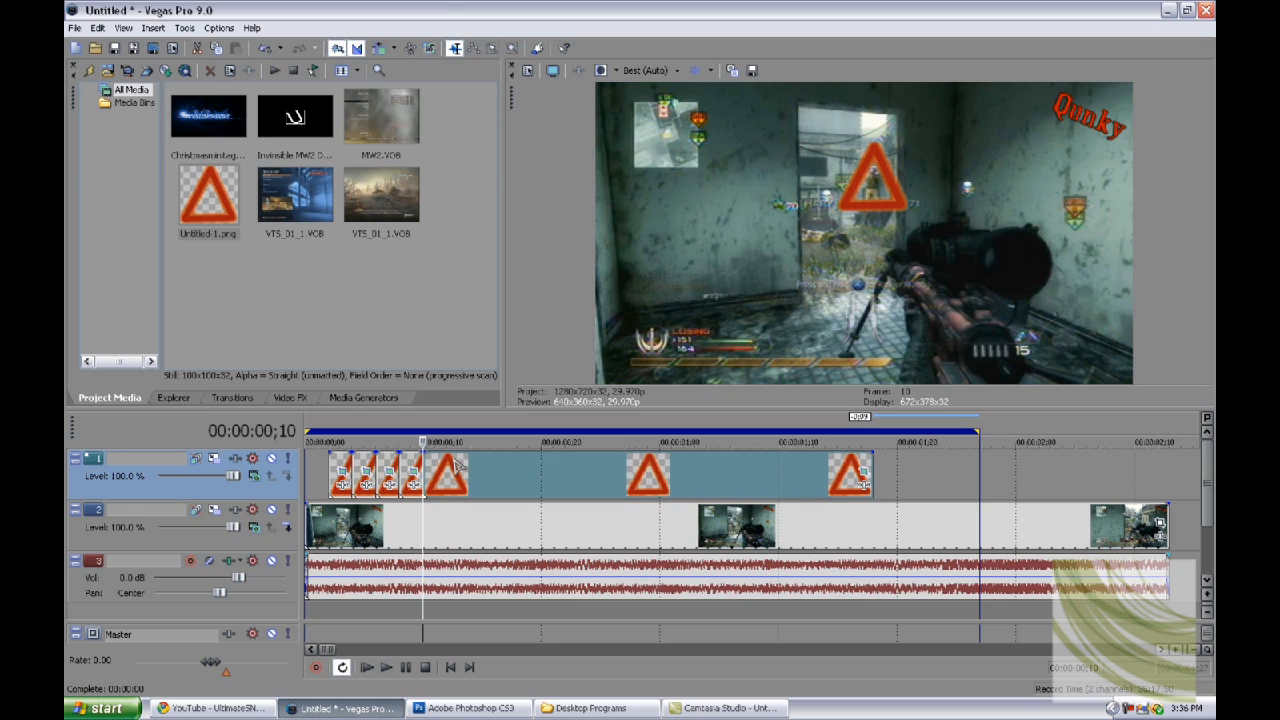
pyautogui.click(455, 462)
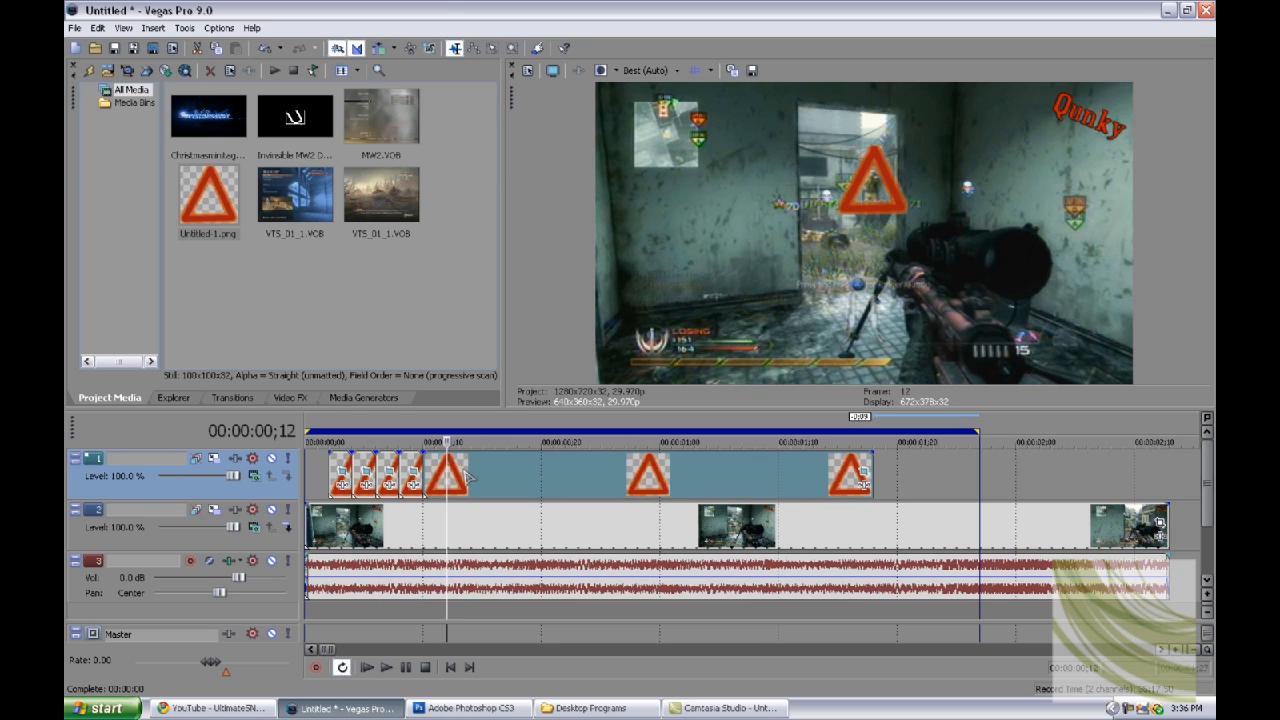
pyautogui.hotkey('ctrl', 'z')
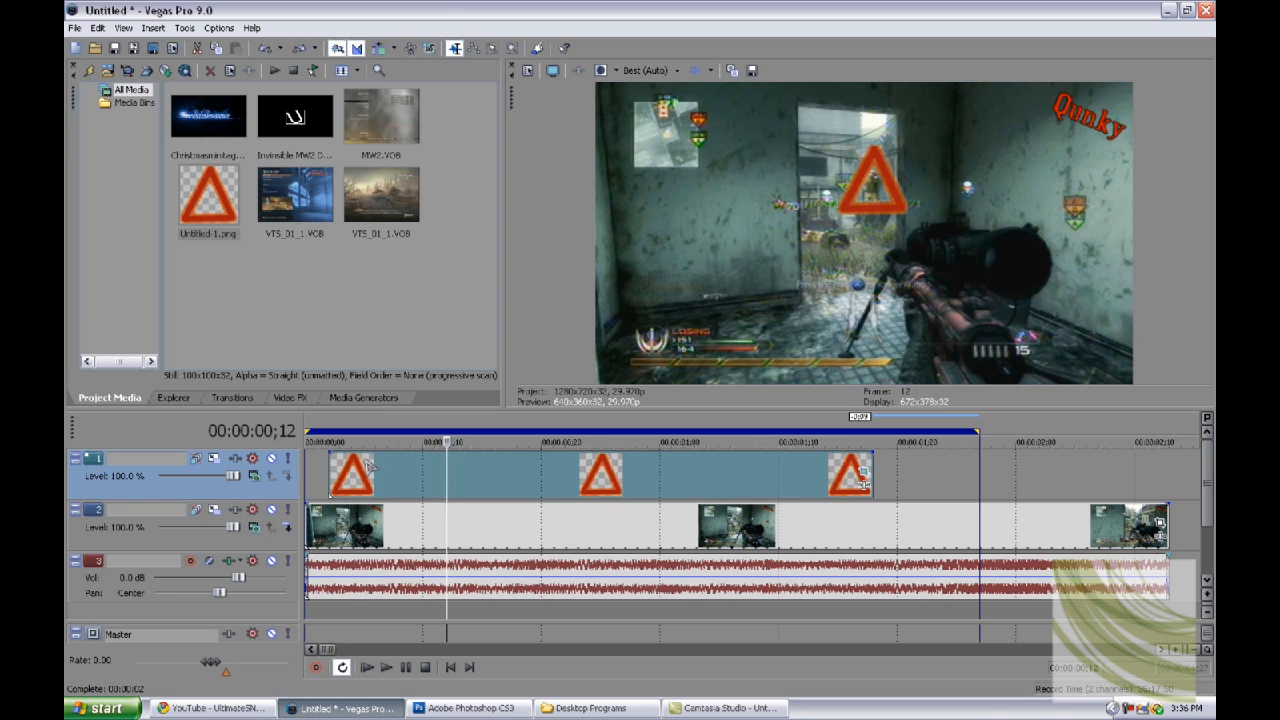
# Split the triangle event at 00:00:00;06 and 00:00:00;10.
pyautogui.click(364, 458)
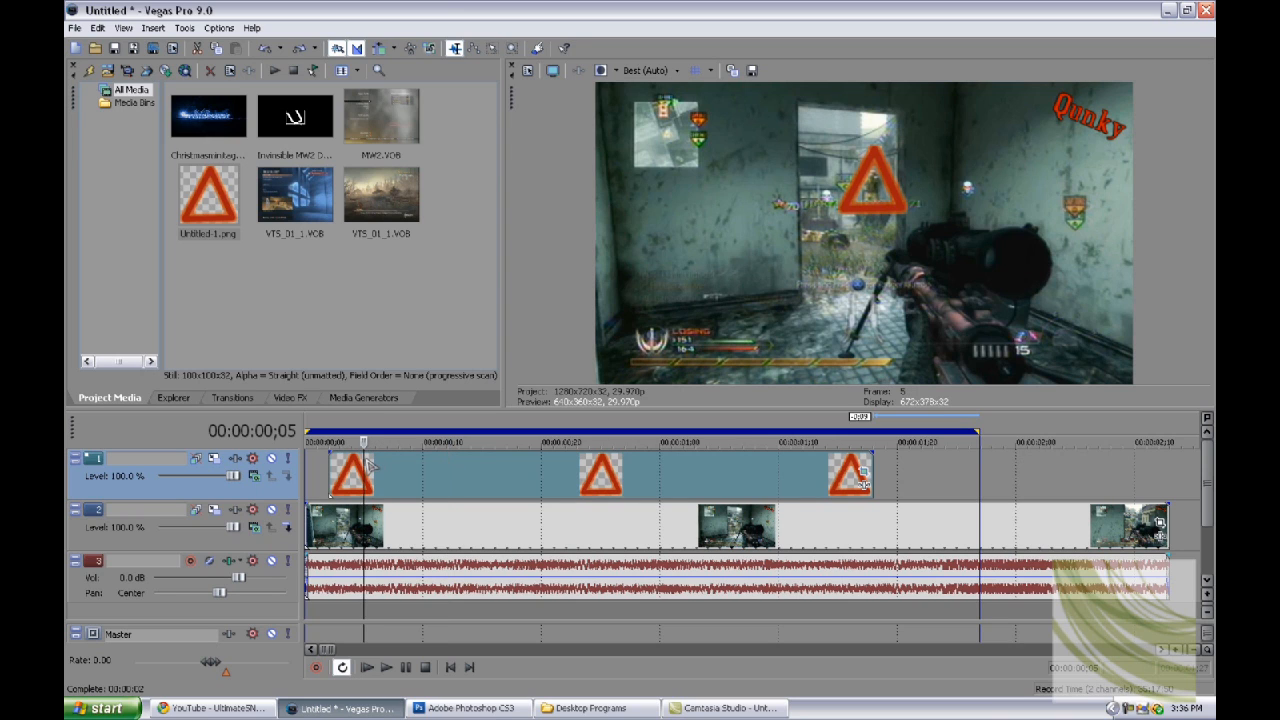
pyautogui.click(376, 460)
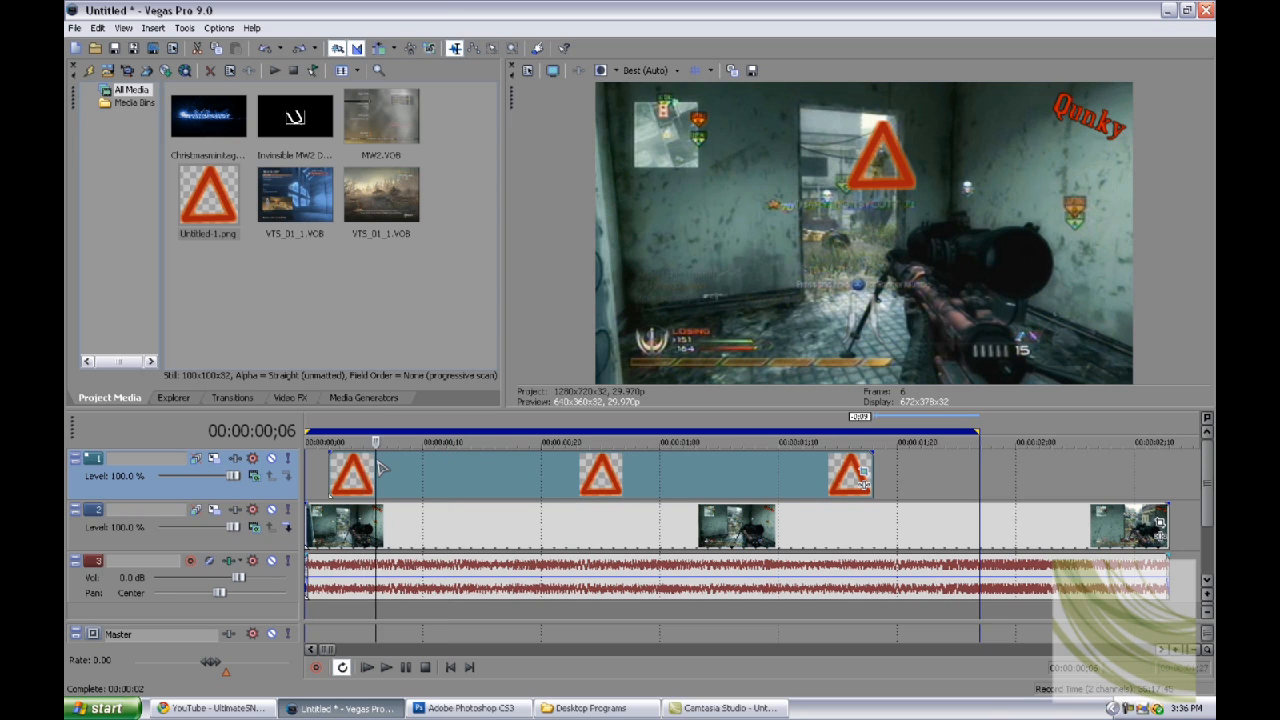
pyautogui.press('s')
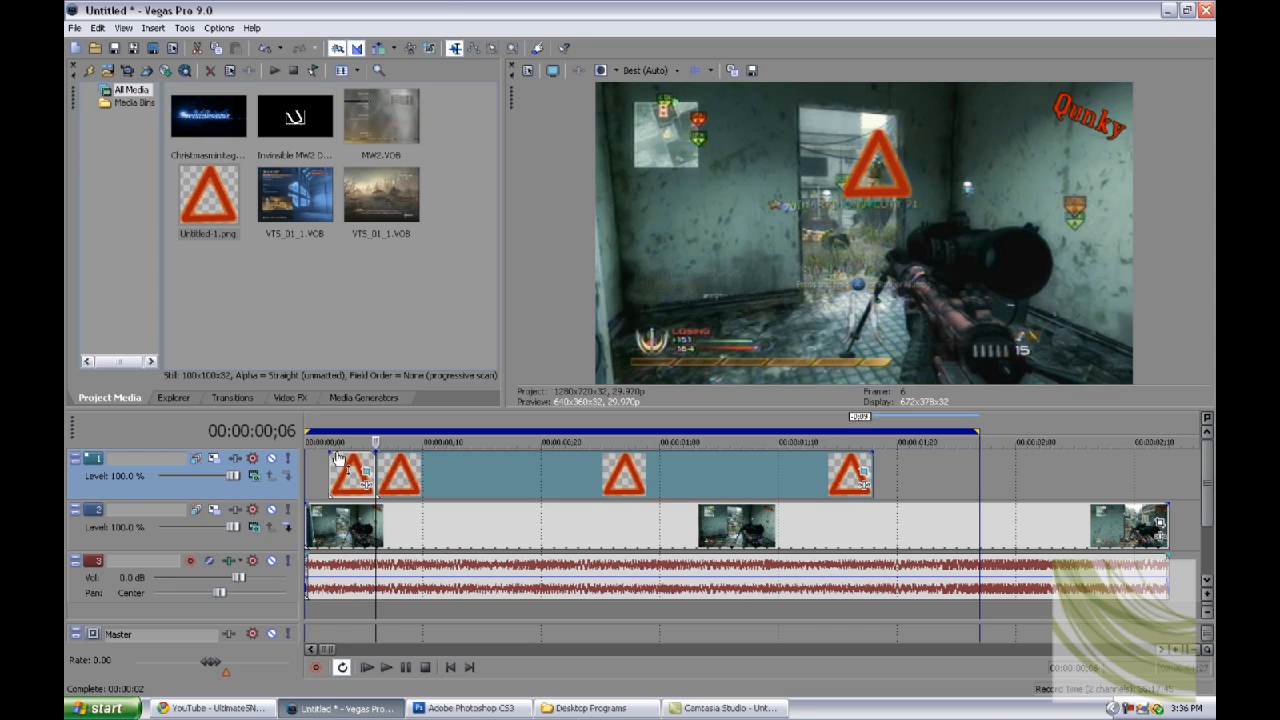
pyautogui.click(423, 470)
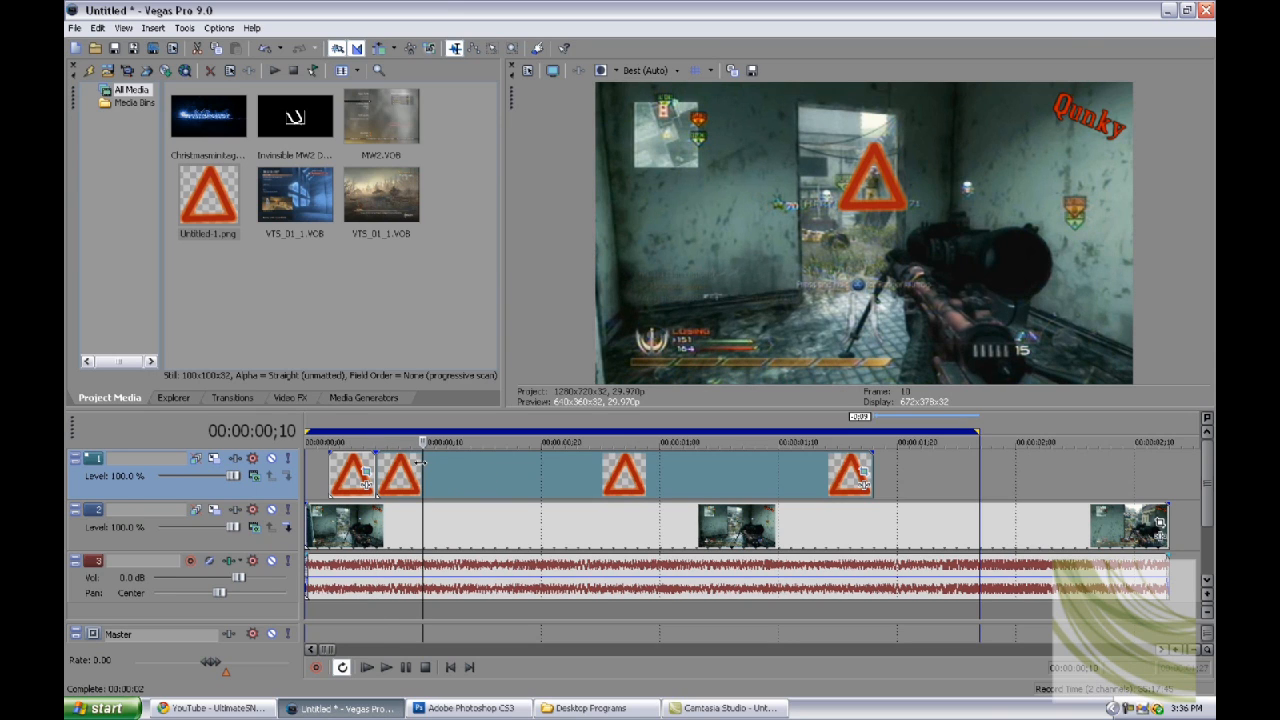
pyautogui.press('s')
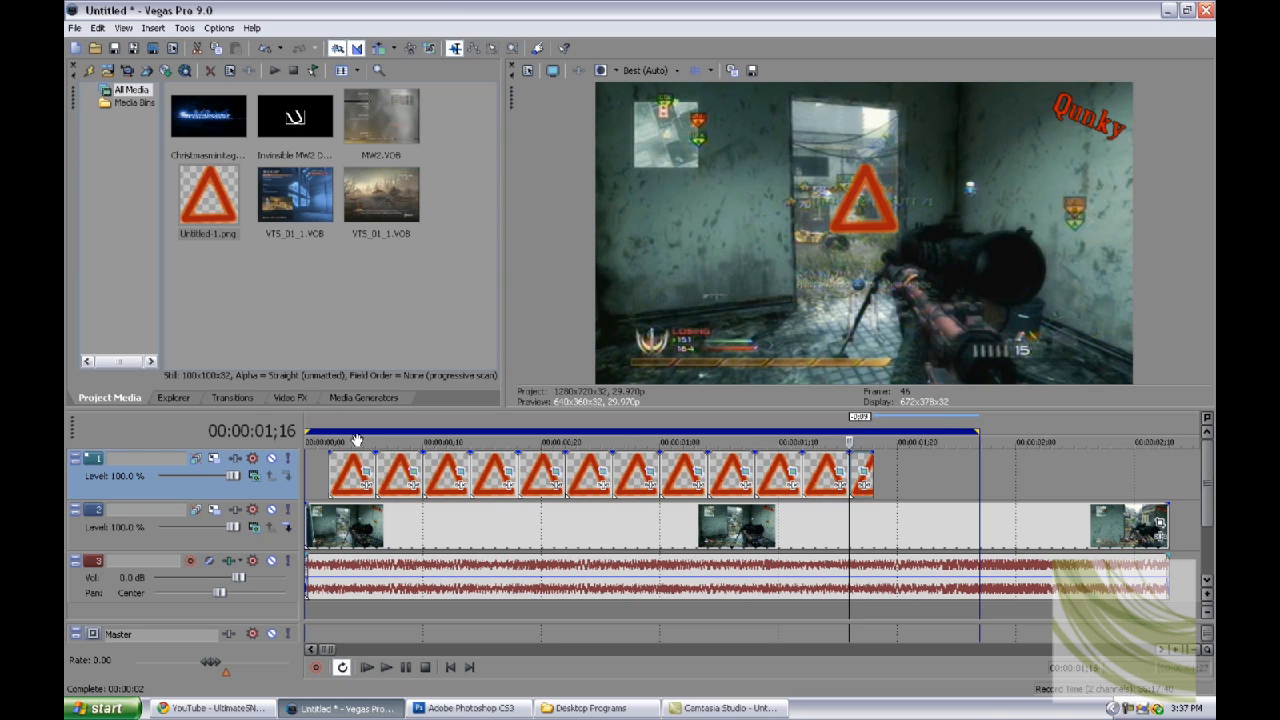
# Delete alternate triangle pieces (second, 00:00:00;16, ;23, 01;02, 01;10) and nudge a late piece earlier.
pyautogui.click(410, 476)
pyautogui.press('Delete')
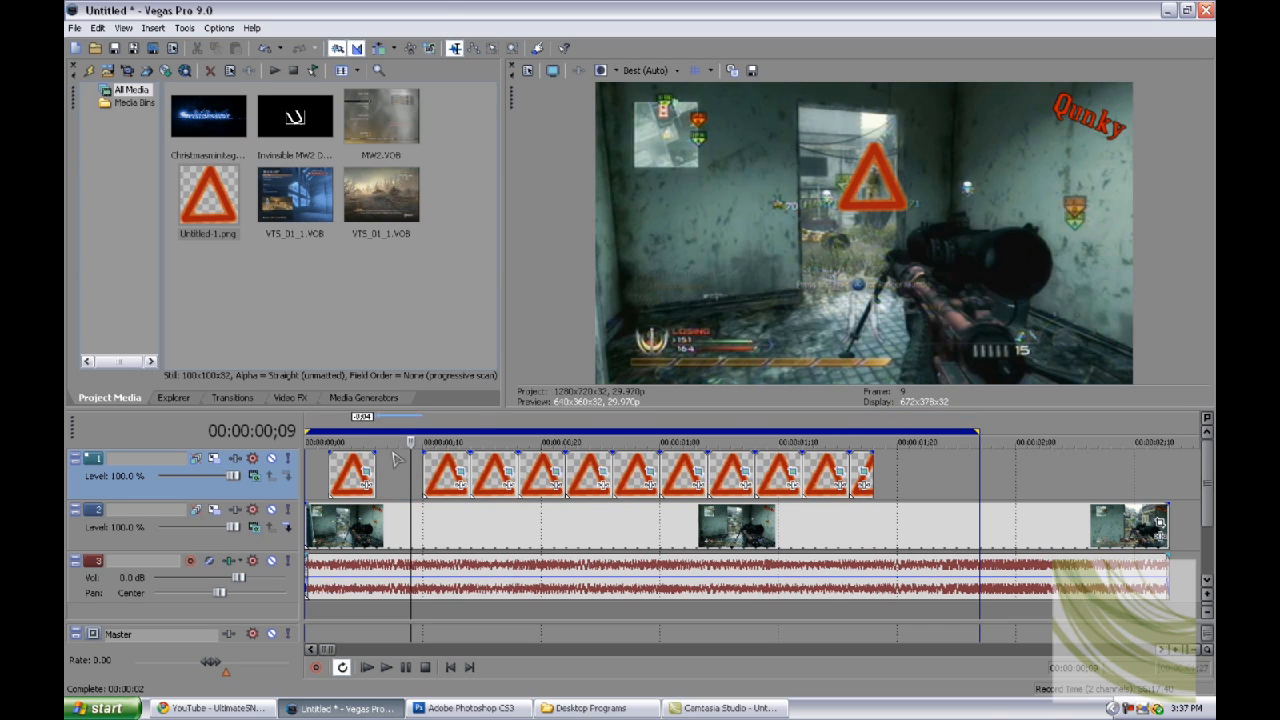
pyautogui.click(494, 478)
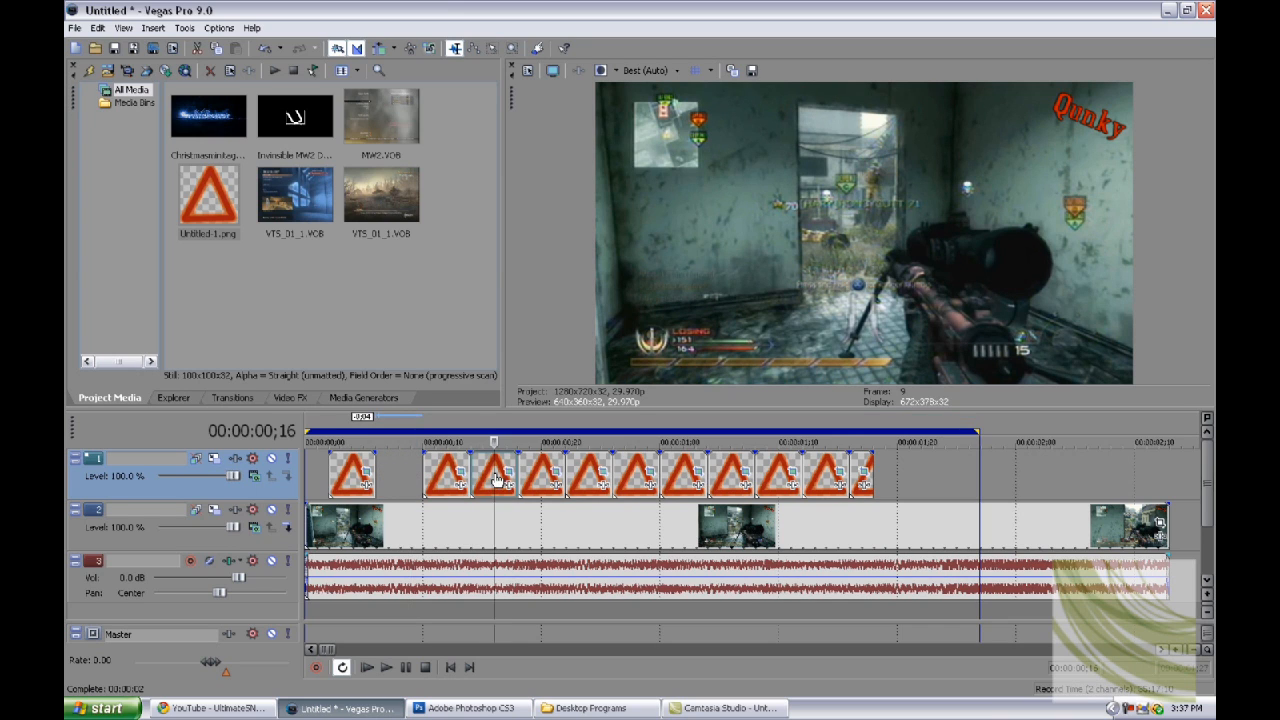
pyautogui.press('Delete')
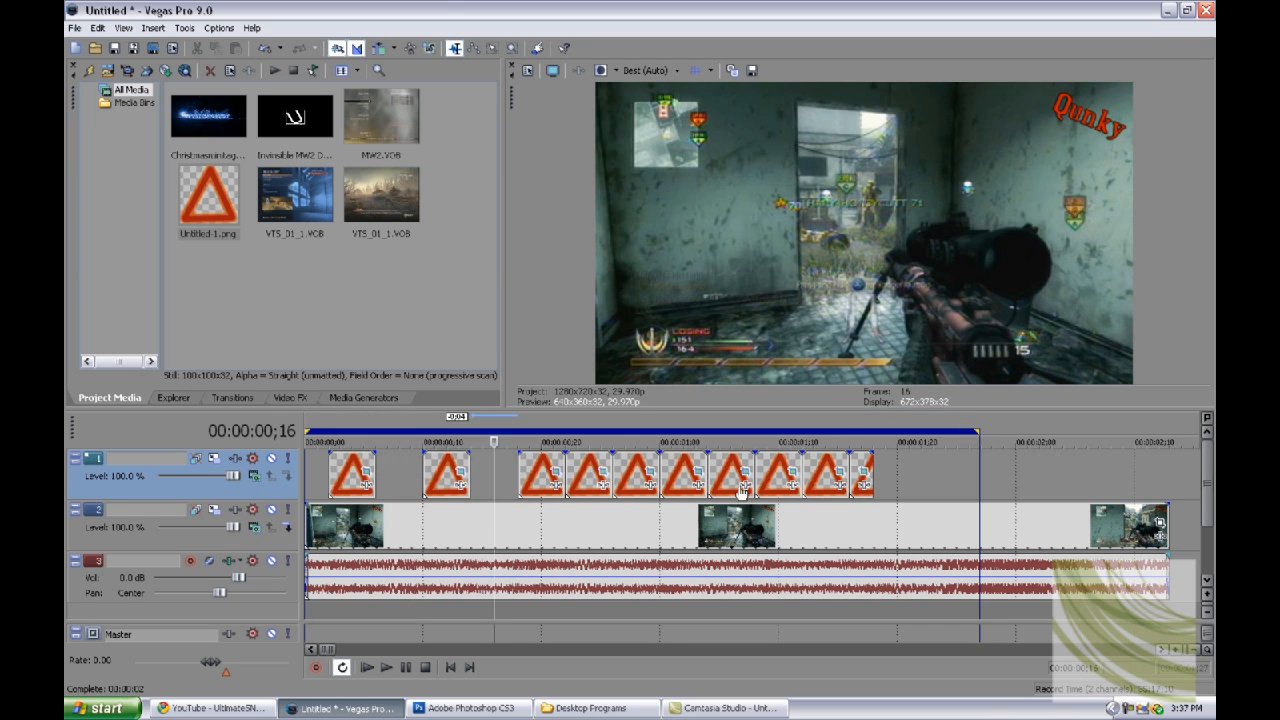
pyautogui.click(577, 466)
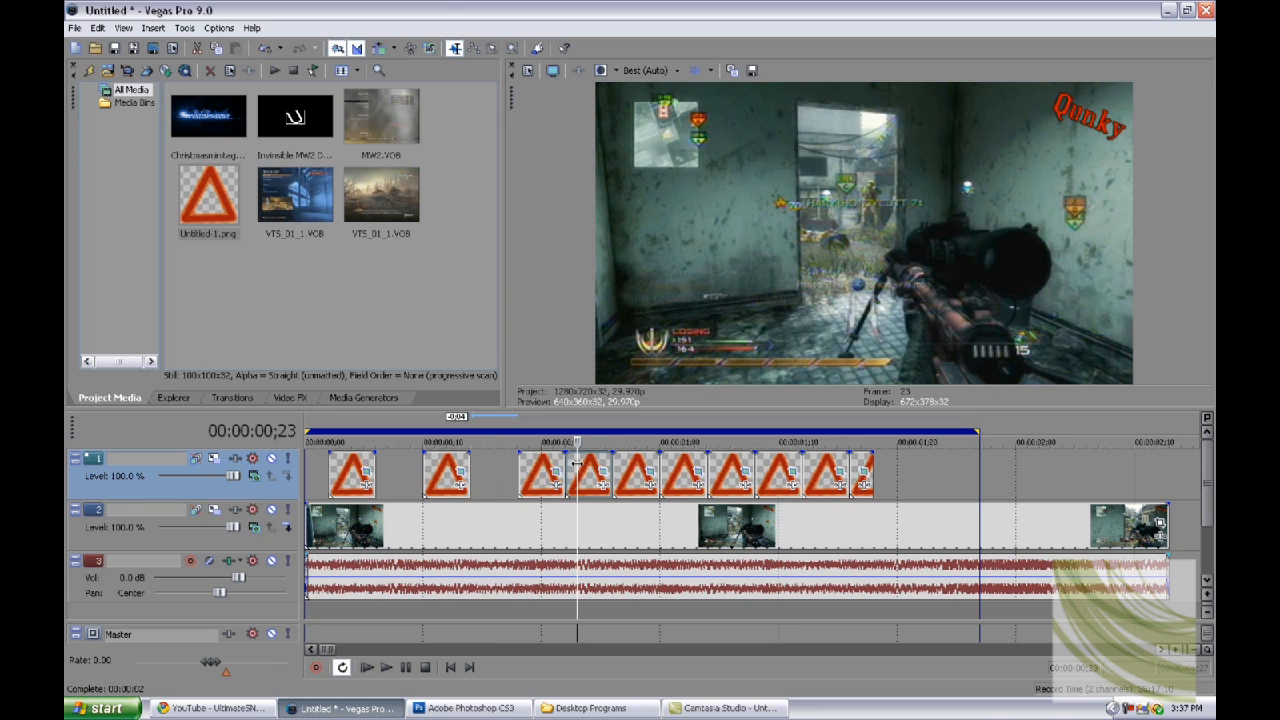
pyautogui.press('Delete')
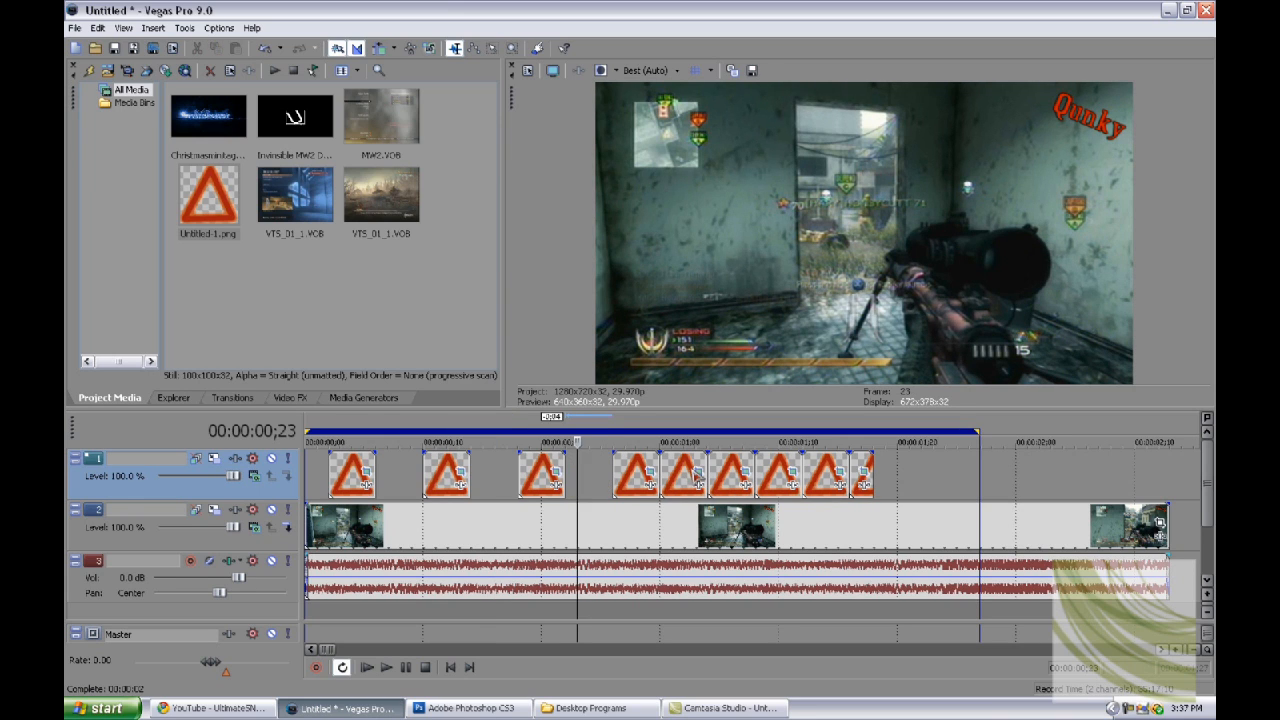
pyautogui.click(684, 474)
pyautogui.press('Delete')
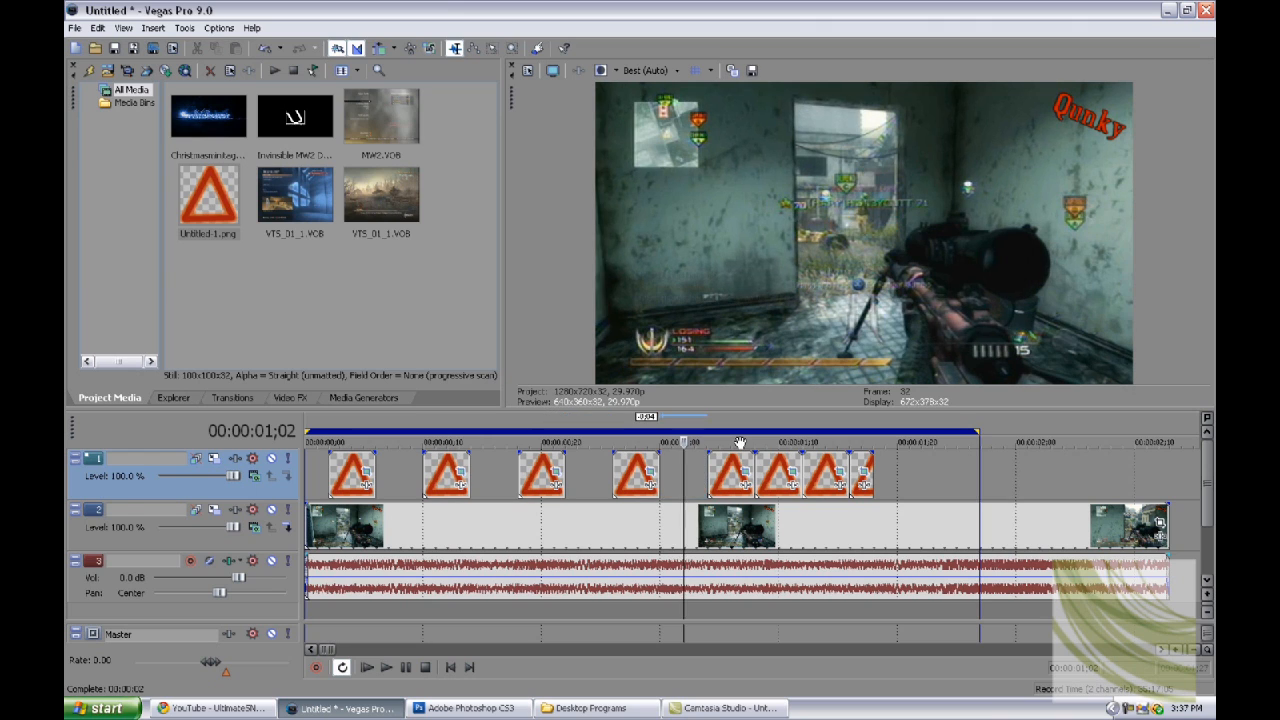
pyautogui.click(778, 474)
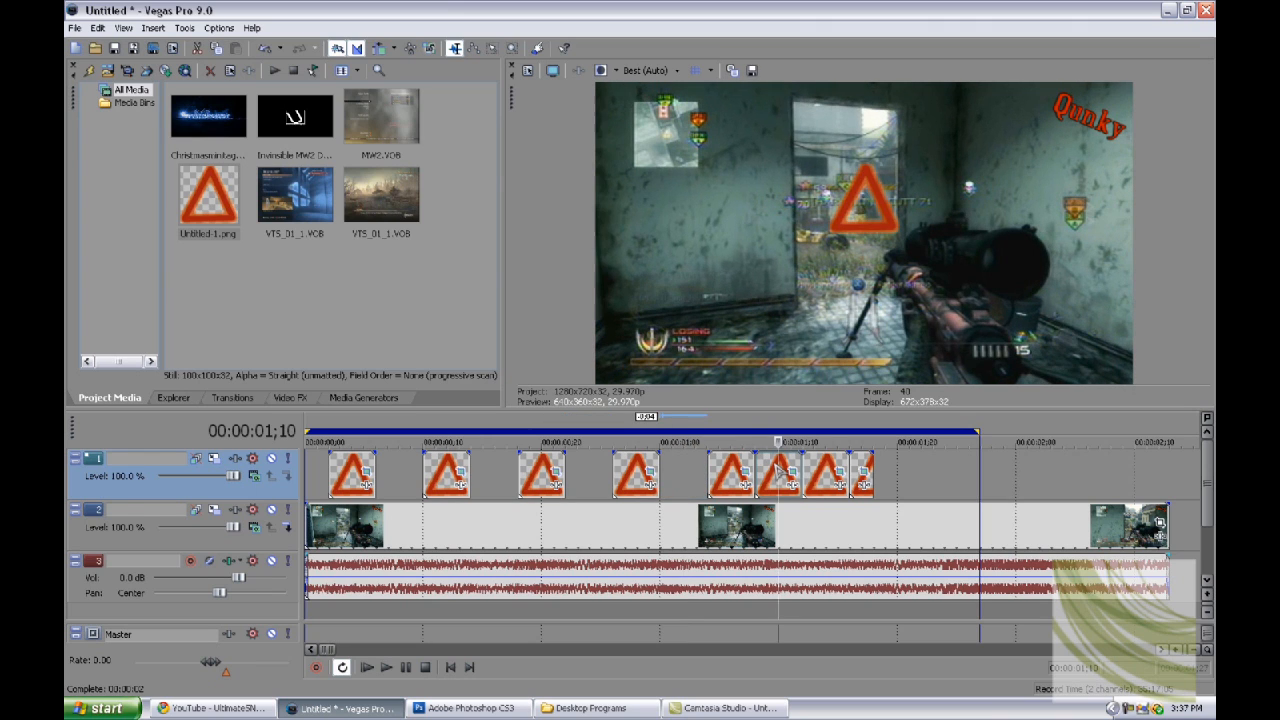
pyautogui.press('Delete')
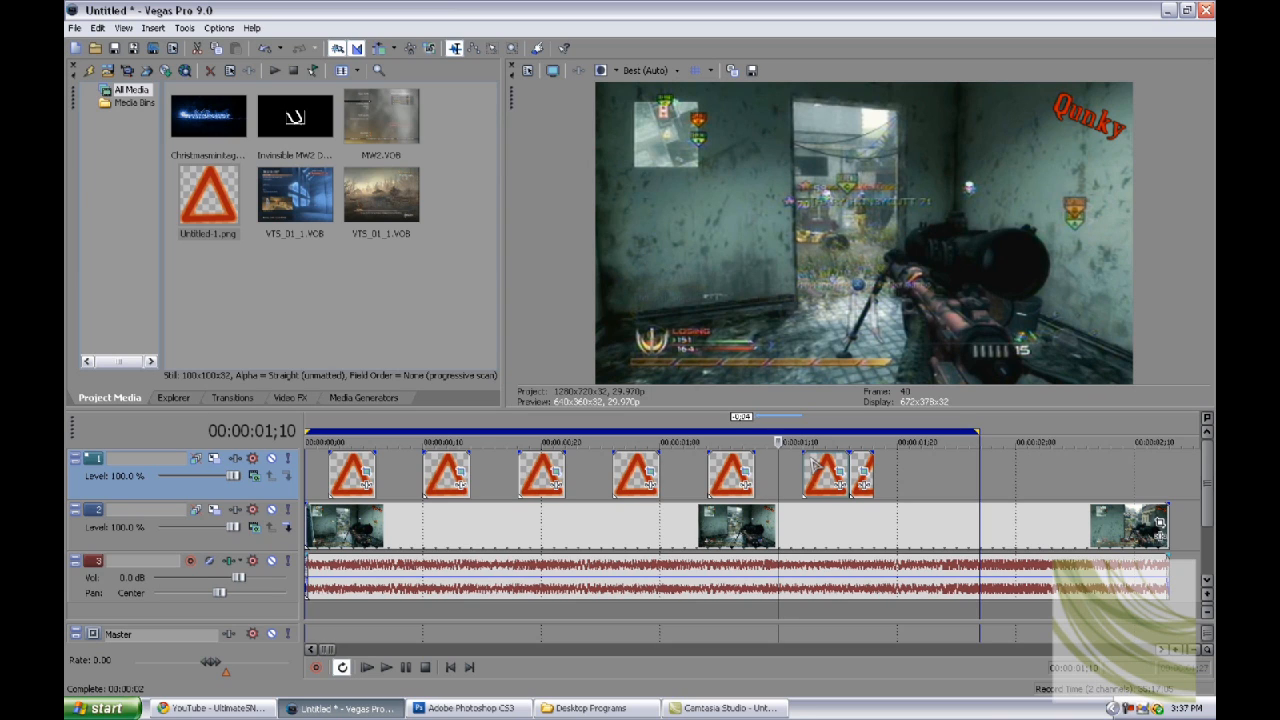
pyautogui.moveTo(812, 463); pyautogui.dragTo(800, 465)
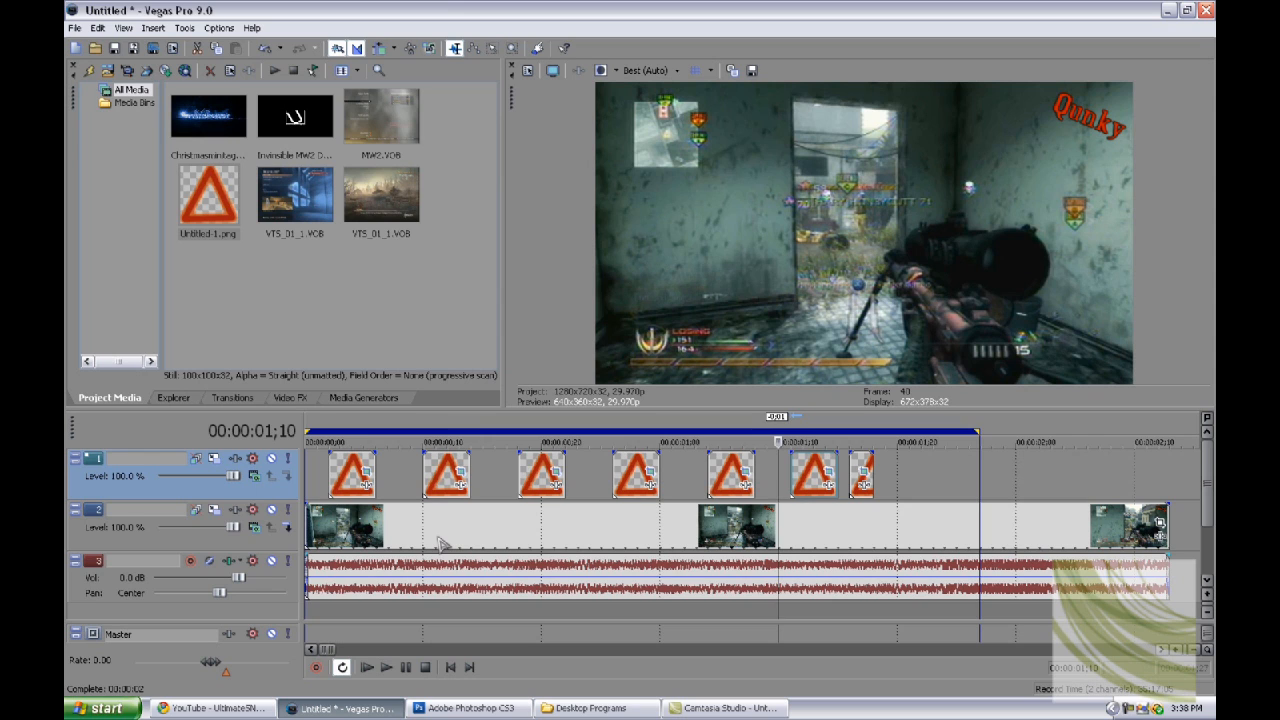
# Select all events across the full project length with Ctrl+A.
pyautogui.hotkey('ctrl', 'a')
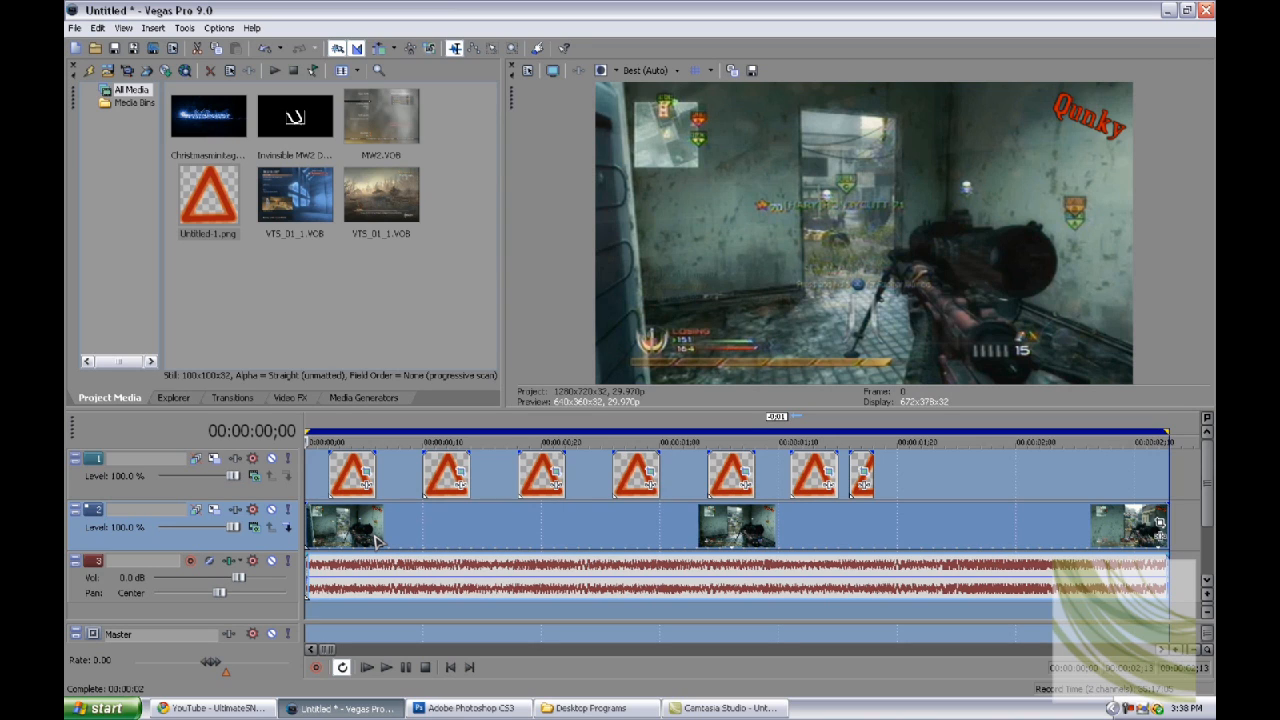
pyautogui.scroll(2, 420, 512)
pyautogui.scroll(-1, 428, 490)
pyautogui.press('space')
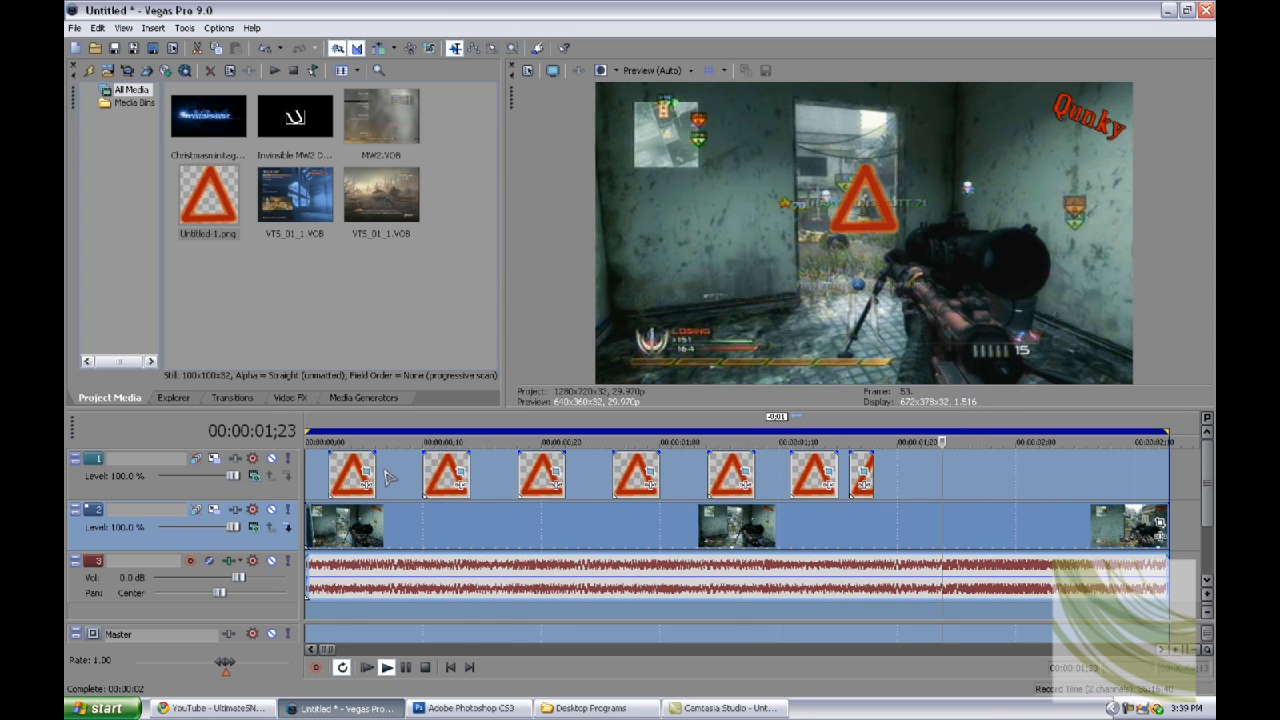
pyautogui.press('space')
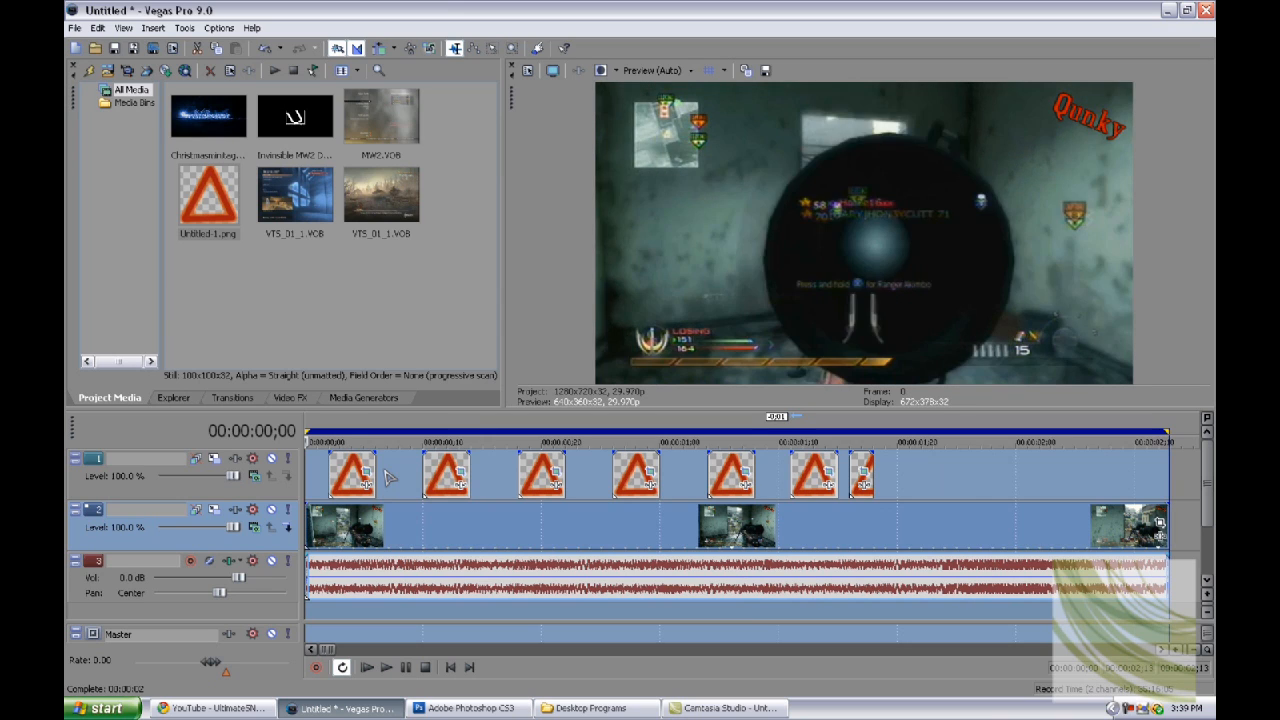